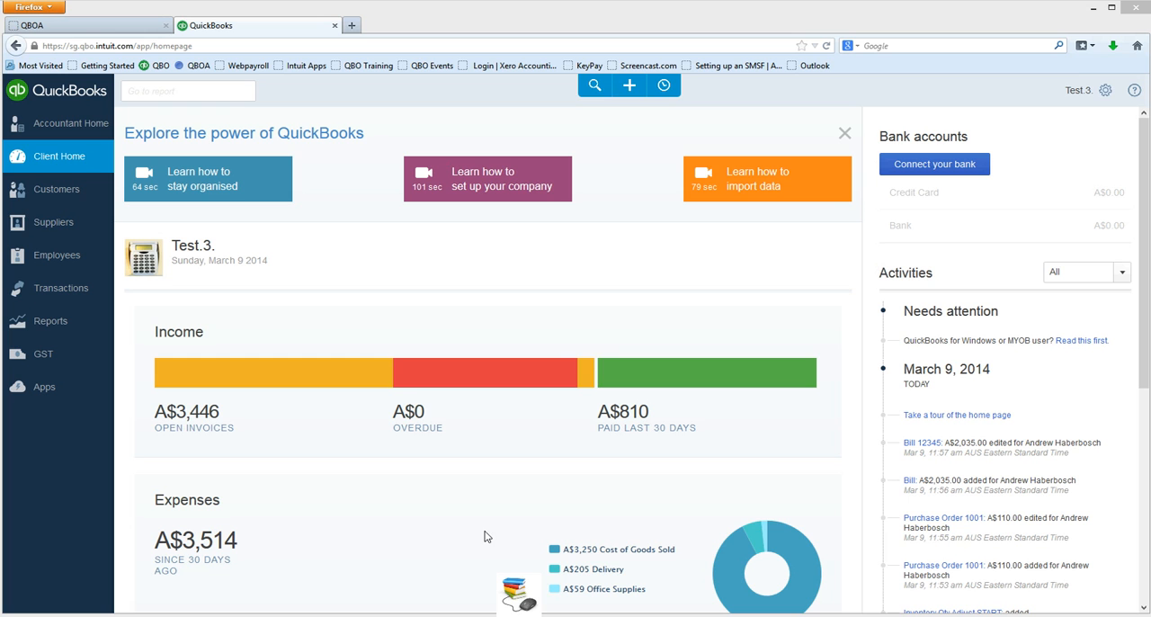
Open the Products and Services list for the Test.3. company.
left_click(625, 475)
left_click(731, 428)
left_click(1107, 94)
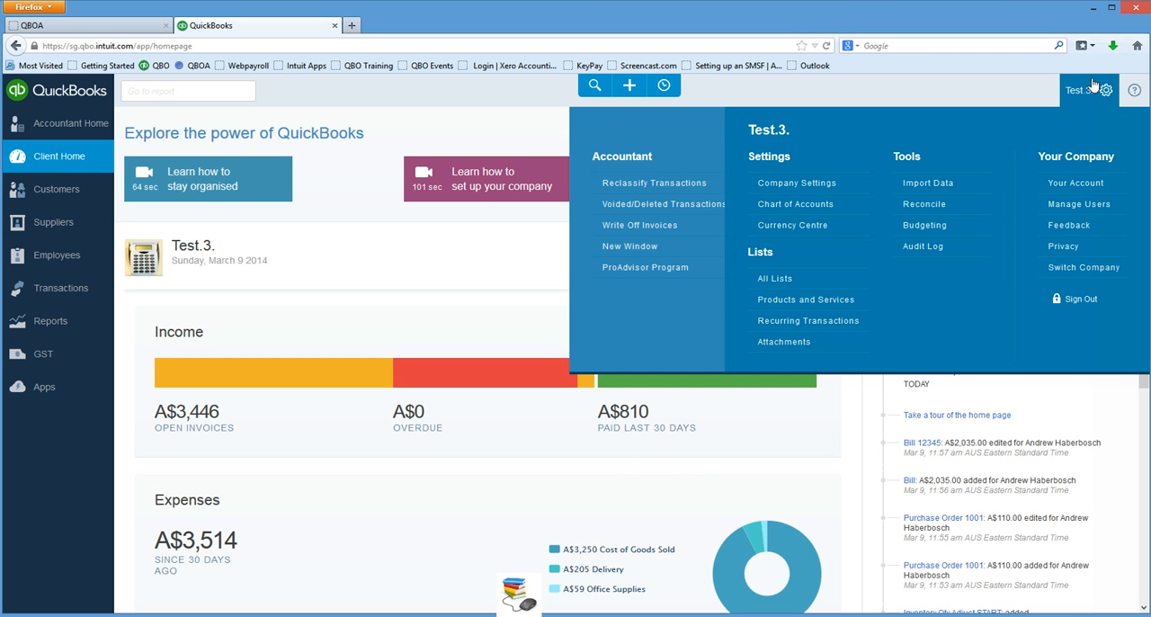
left_click(1109, 91)
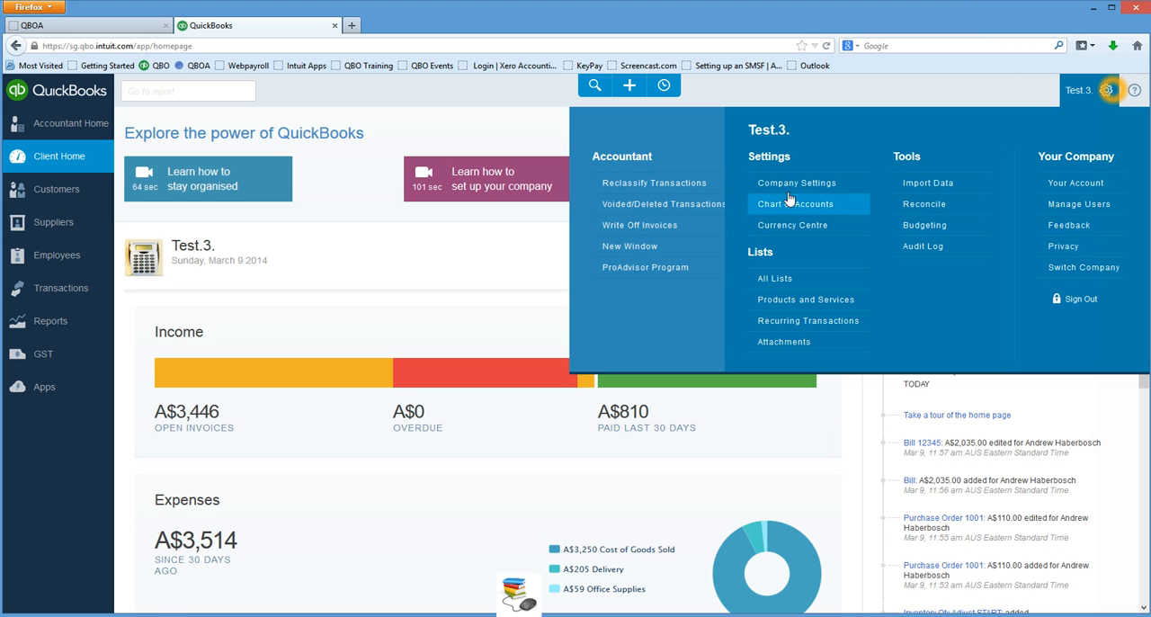
left_click(782, 302)
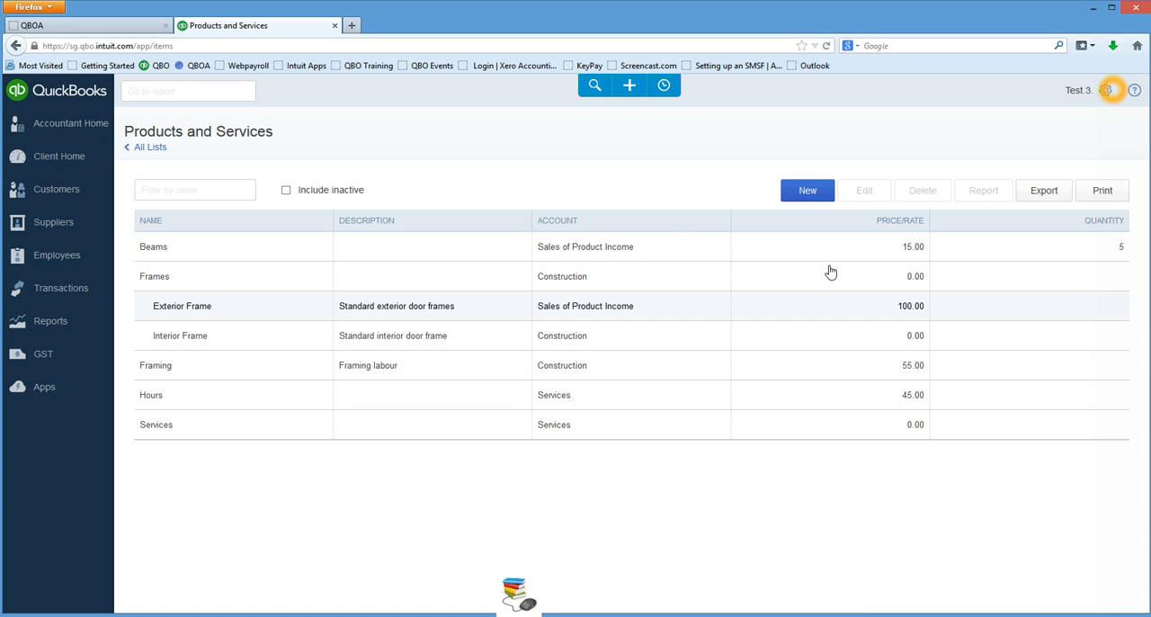
Start a new product named Corners with quantity-on-hand tracking, an initial quantity of 0 and the as-of date 09/03/2014.
left_click(809, 190)
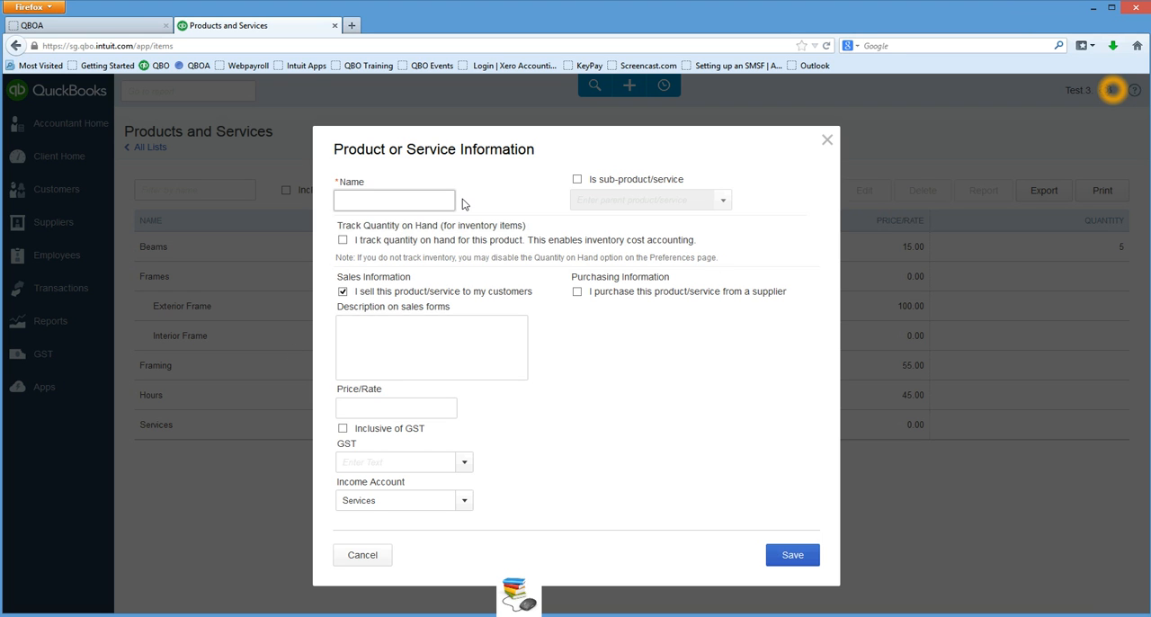
type("Corners")
left_click(343, 241)
left_click(394, 228)
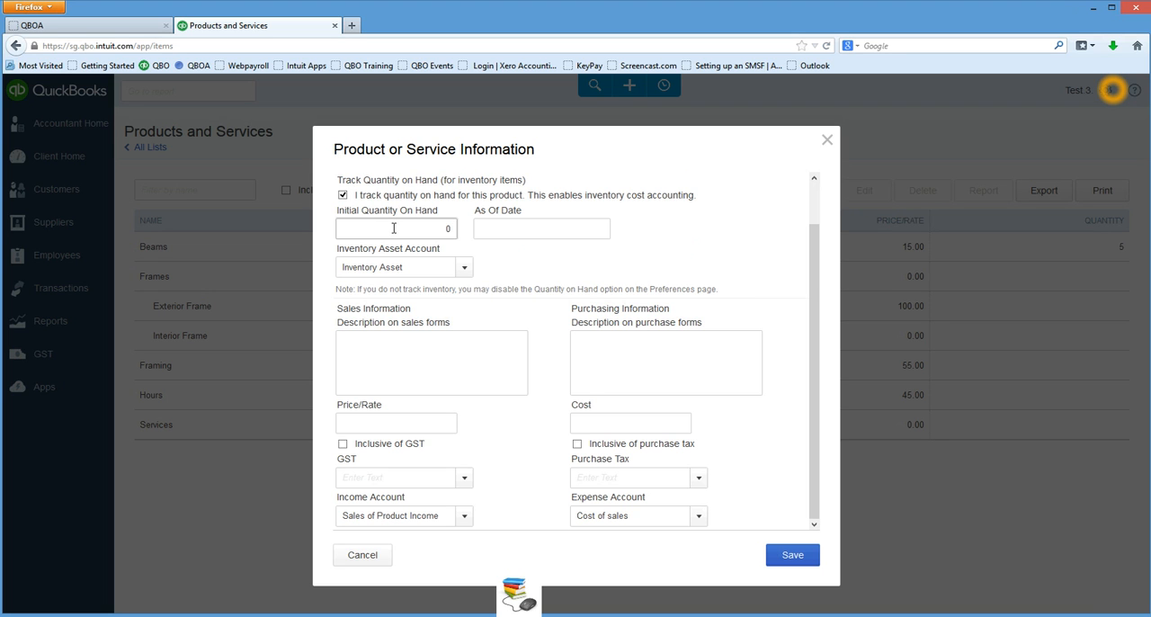
left_click(540, 230)
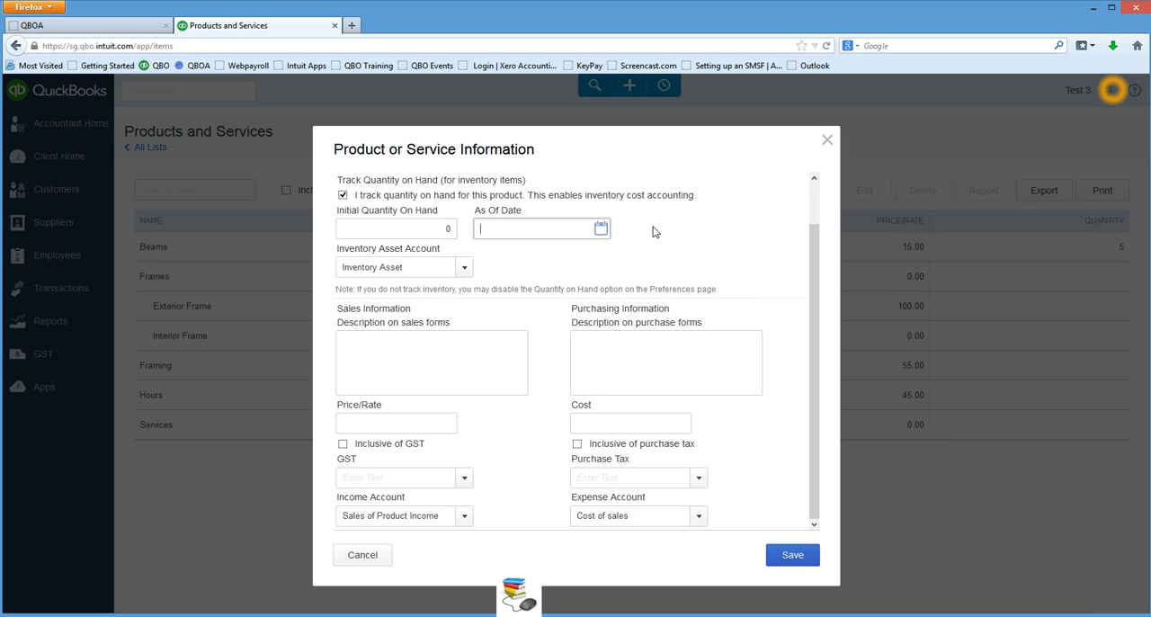
left_click(602, 230)
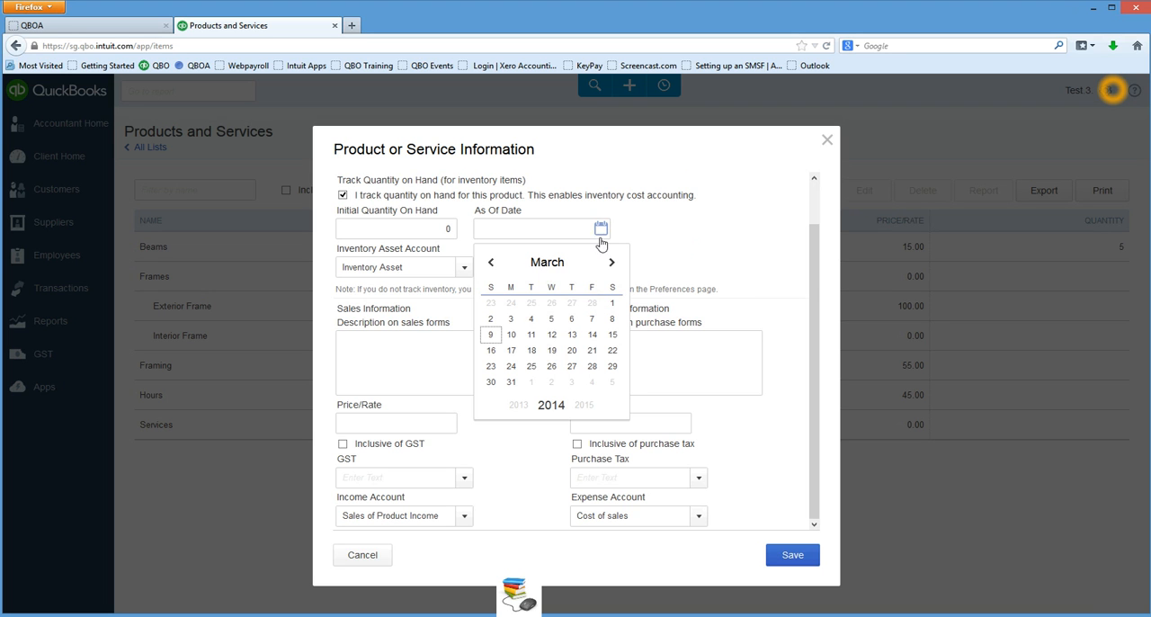
left_click(490, 335)
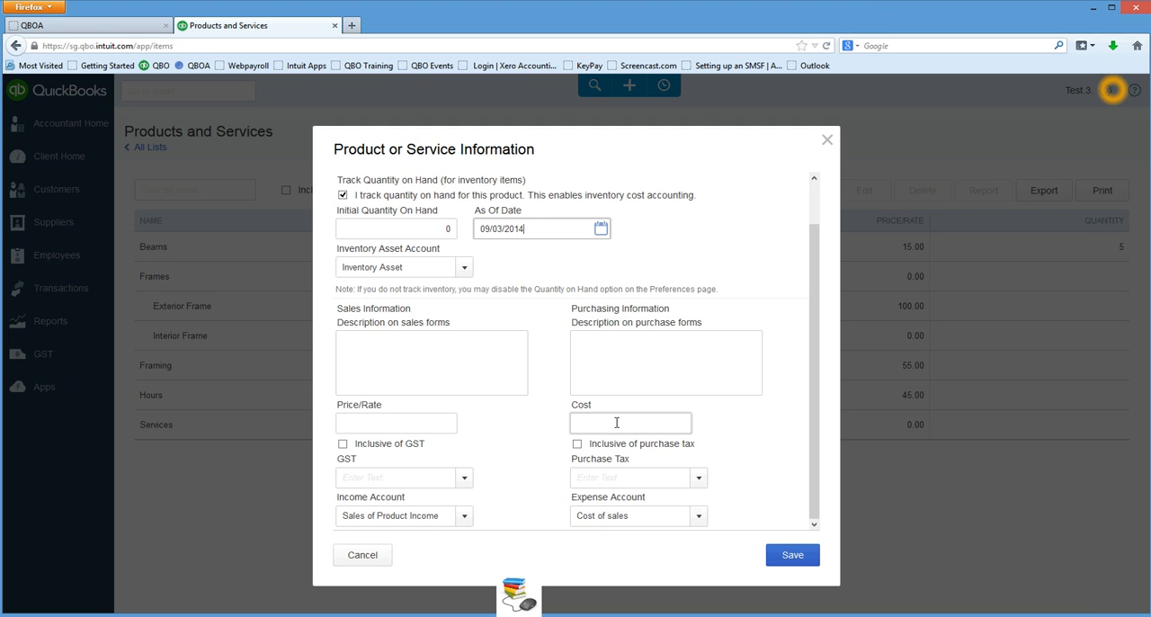
Make the product's price and cost tax-inclusive, with purchase tax GST on non-capital (10%) and sales tax GST (10%).
left_click(343, 444)
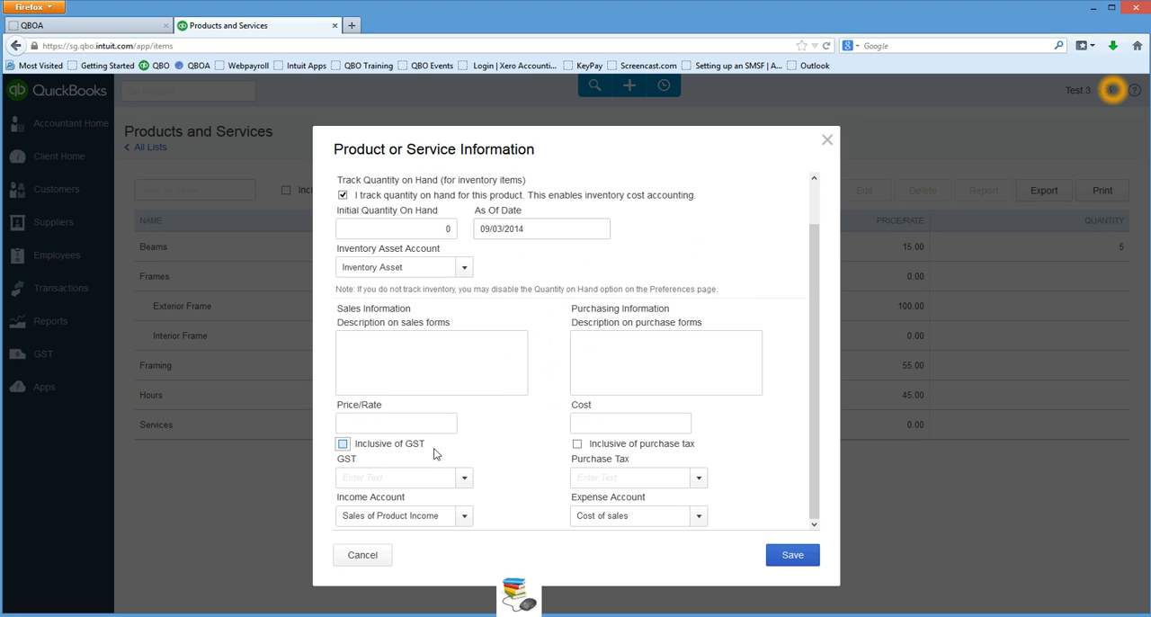
left_click(578, 445)
left_click(582, 478)
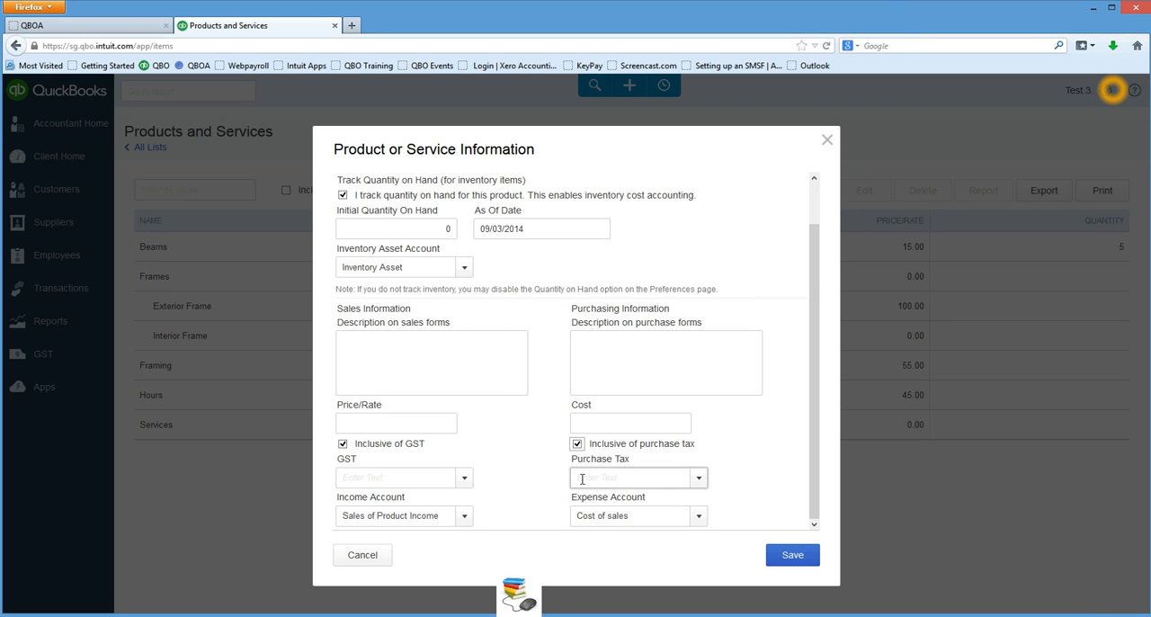
left_click(700, 479)
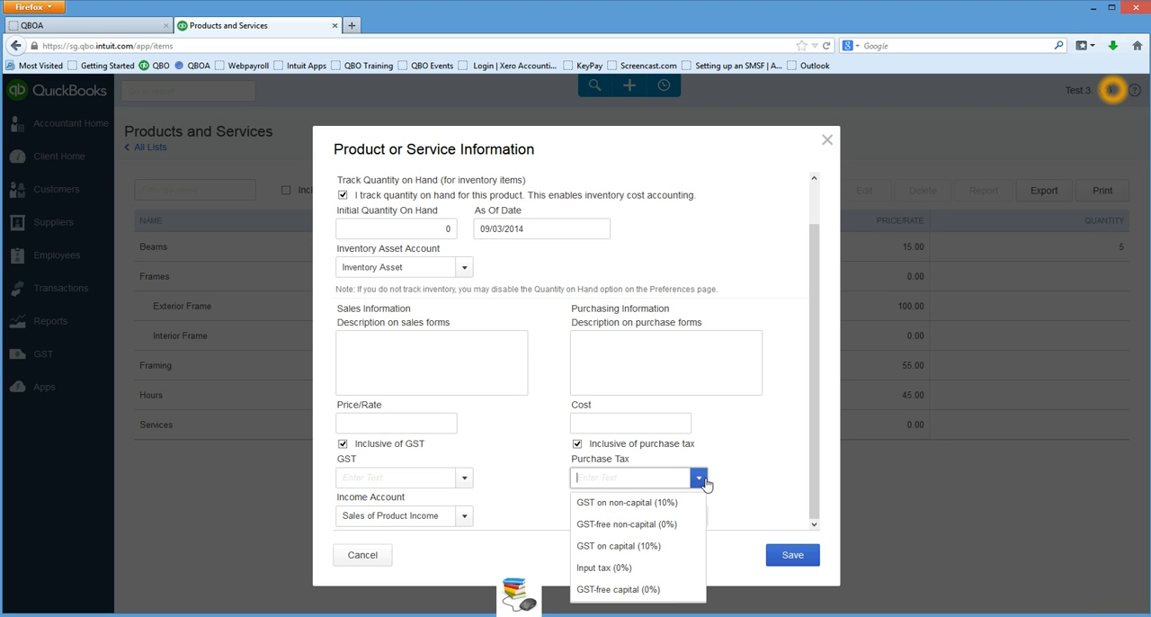
left_click(643, 503)
left_click(464, 477)
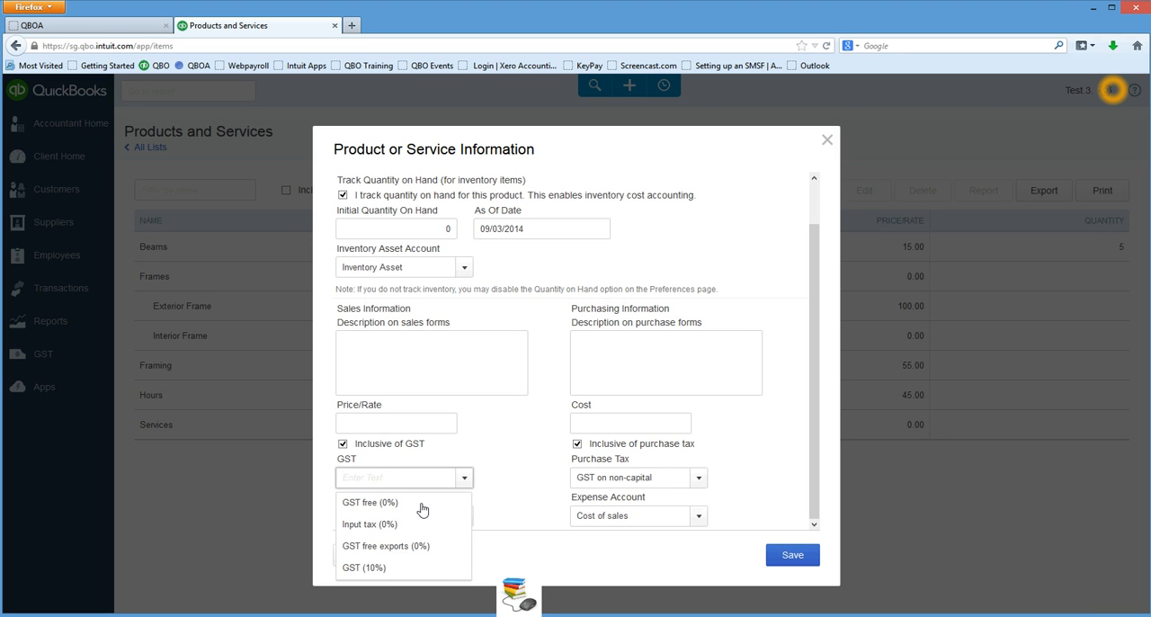
left_click(437, 567)
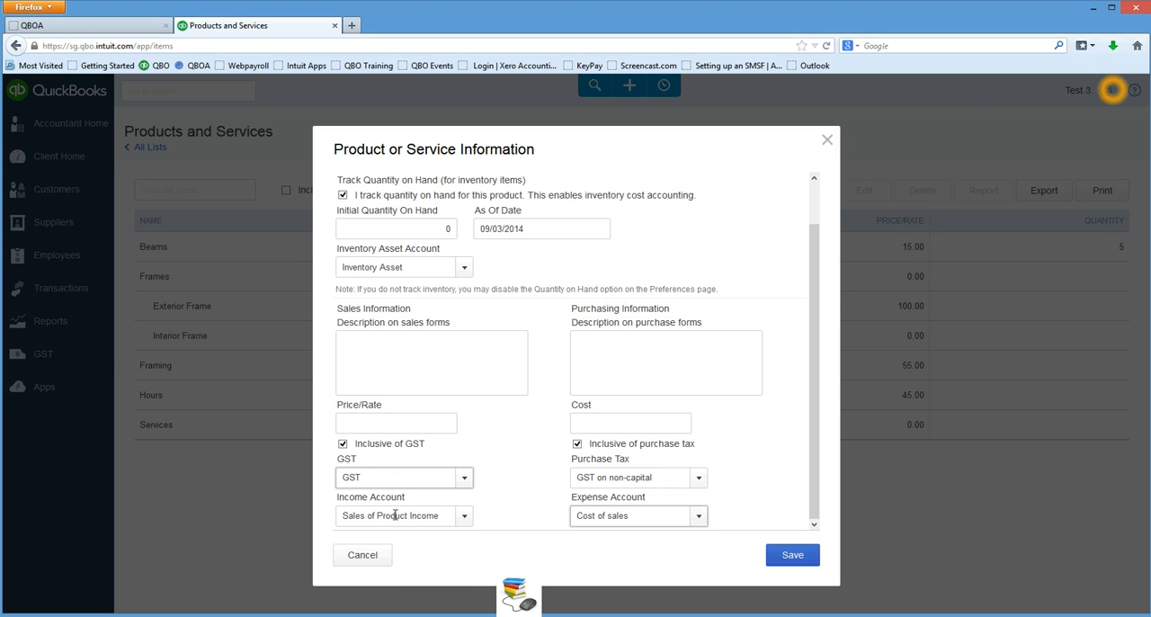
Enter the purchase description "Corners for shed Block" and a cost of 7, and save the product.
left_click(458, 354)
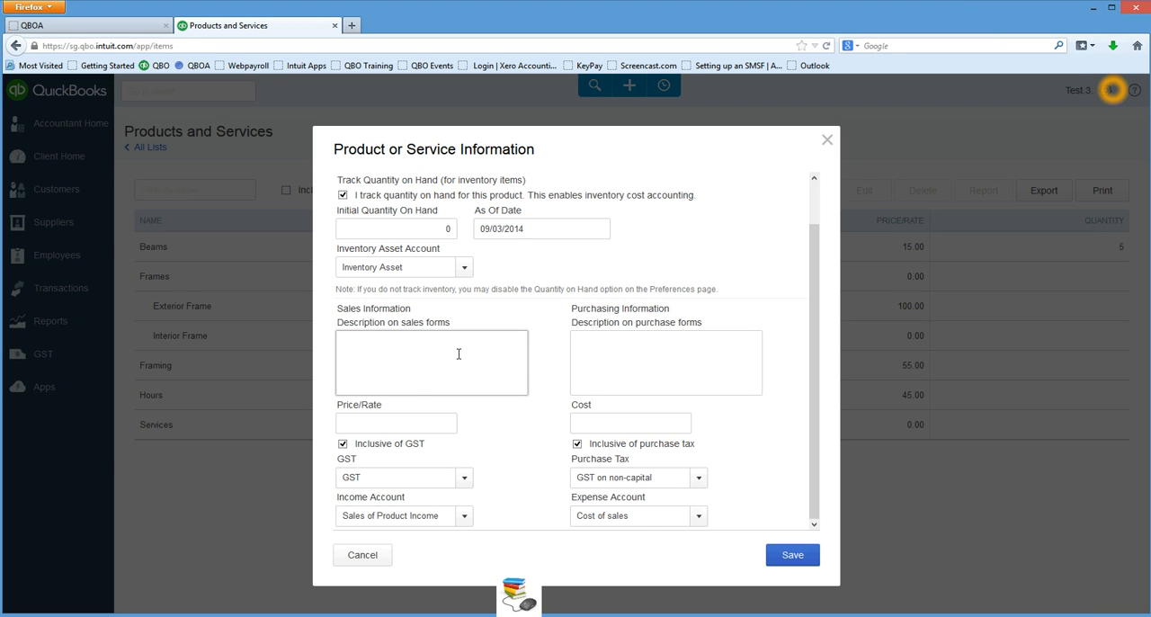
left_click(417, 426)
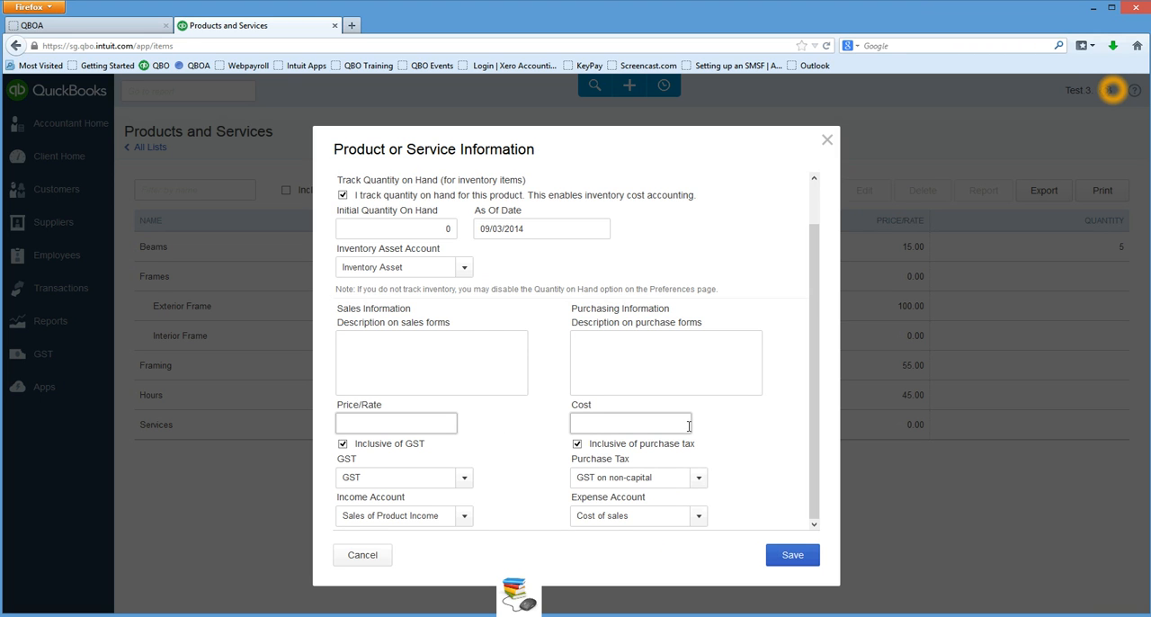
left_click(610, 421)
left_click(636, 374)
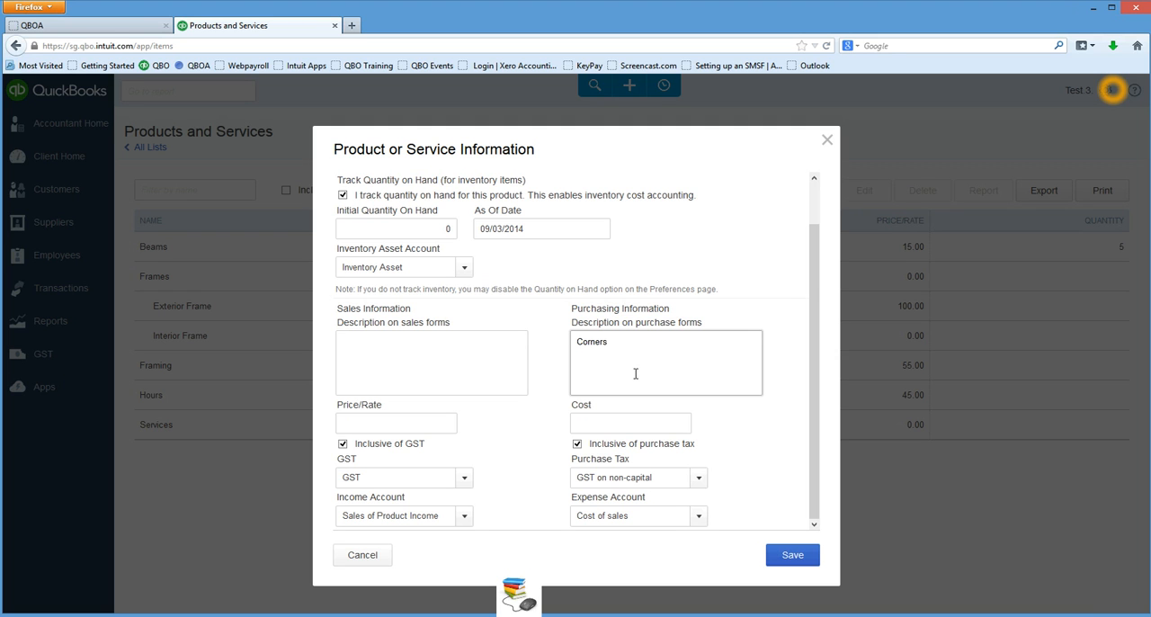
type("shed Block")
left_click(639, 421)
left_click(779, 557)
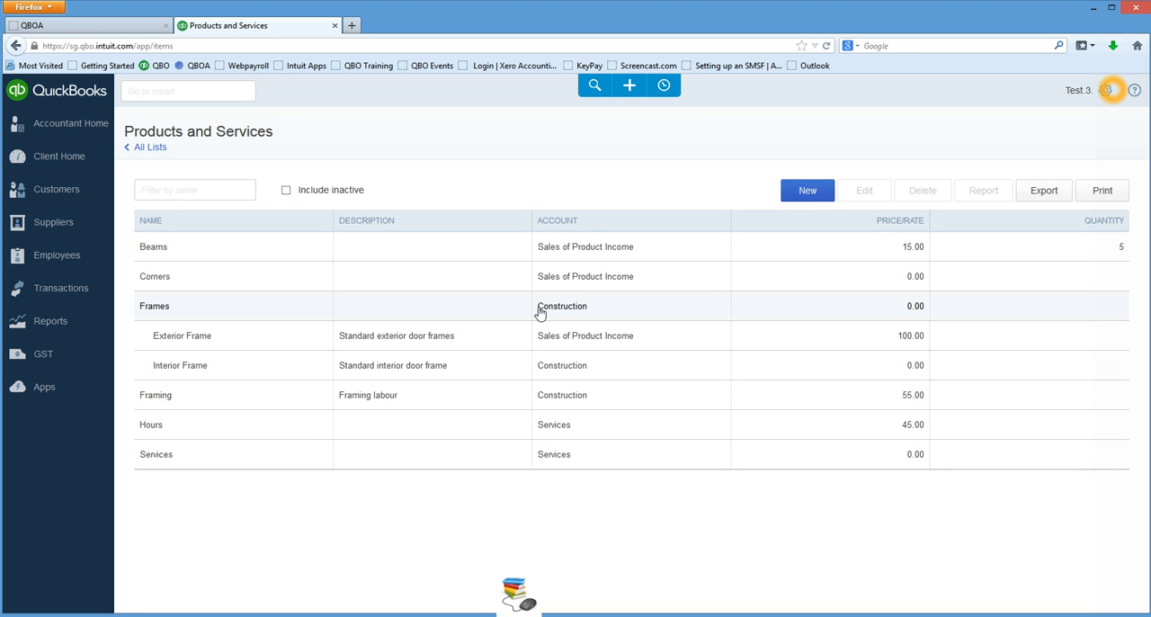
Create a new purchase order for the supplier from AH Fuses.
left_click(638, 87)
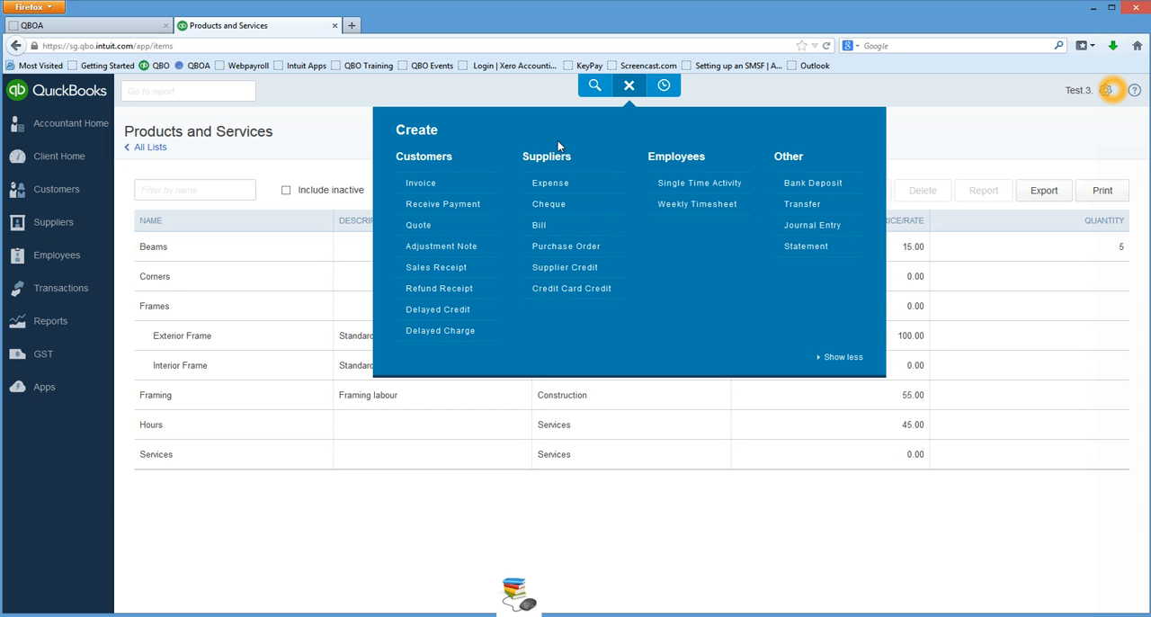
left_click(565, 247)
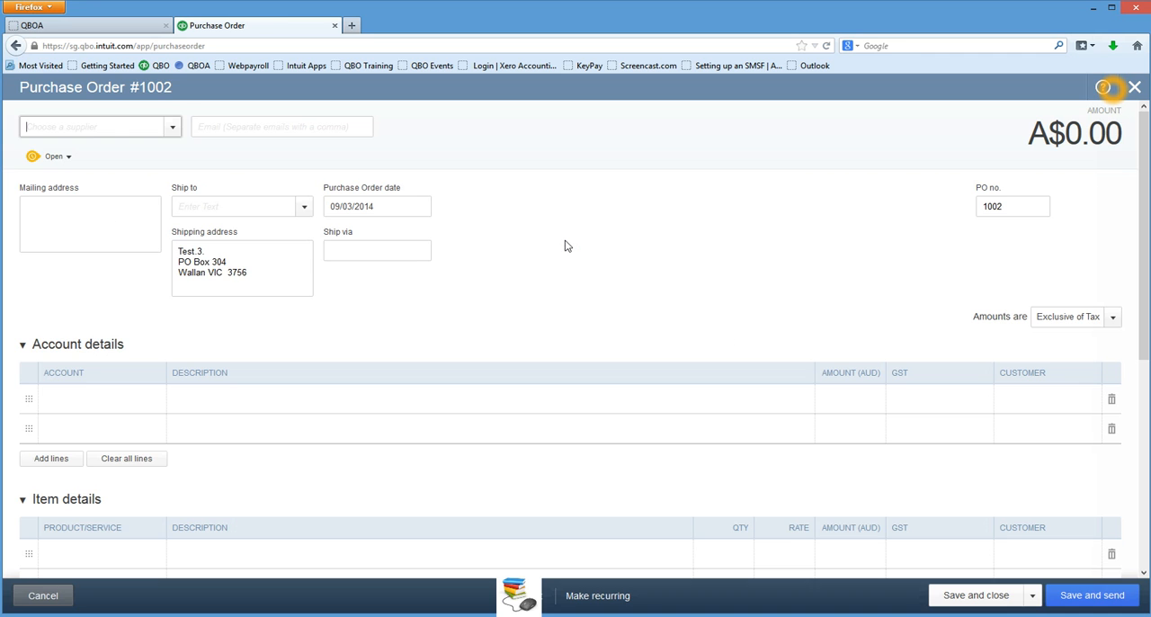
left_click(172, 127)
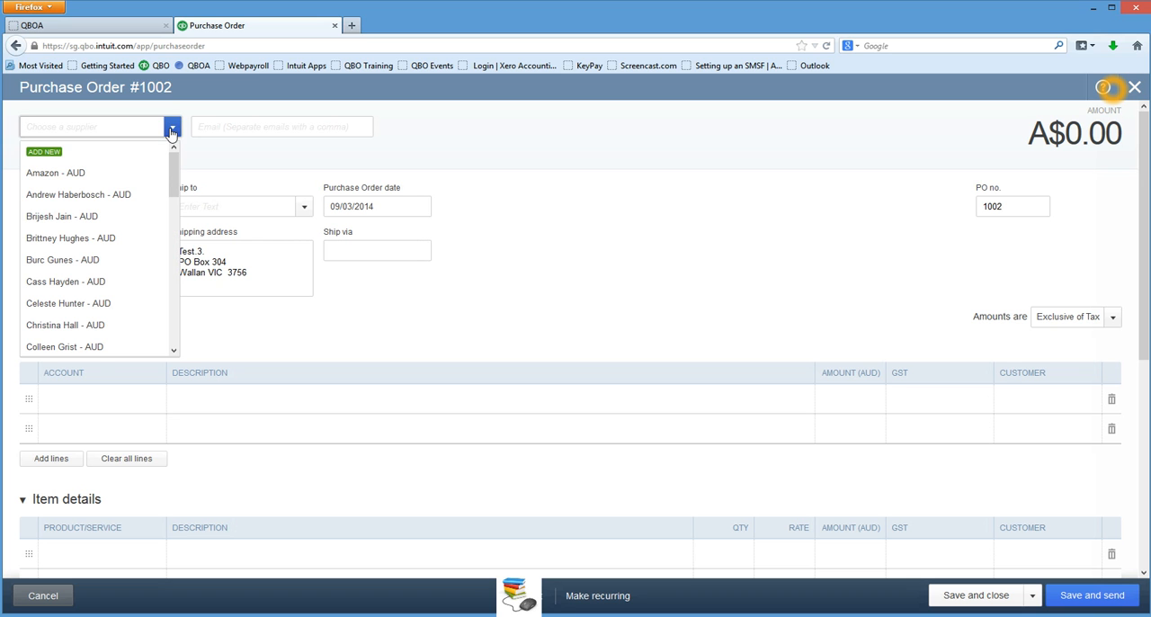
left_click(72, 200)
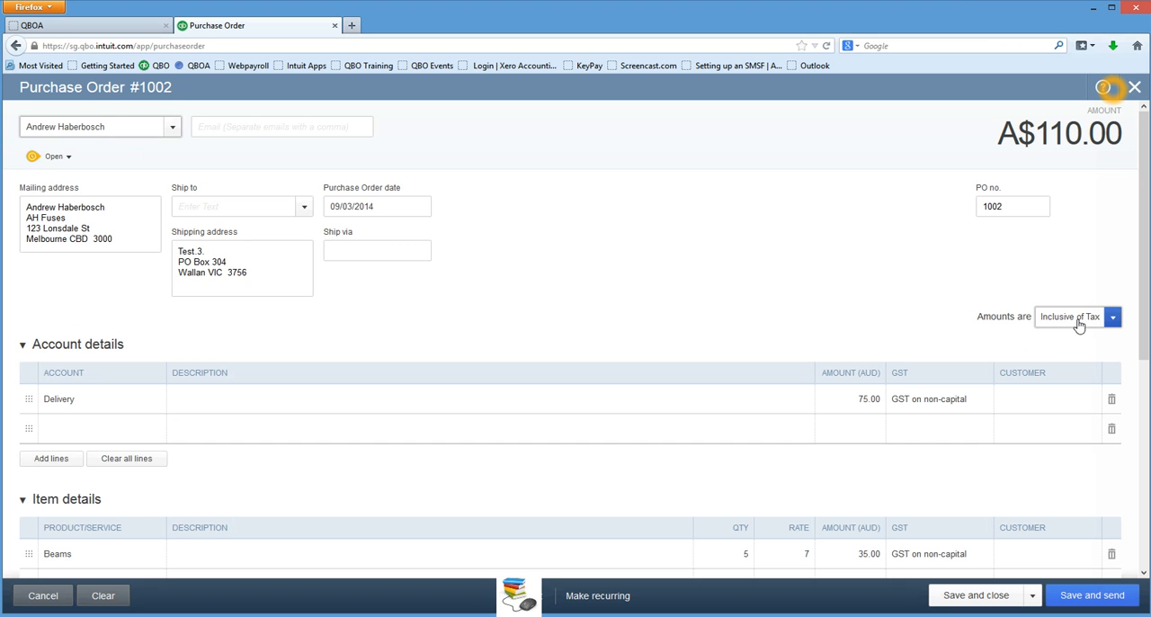
Delete the prefilled Beams item line and the Delivery account line from the purchase order.
left_click(135, 405)
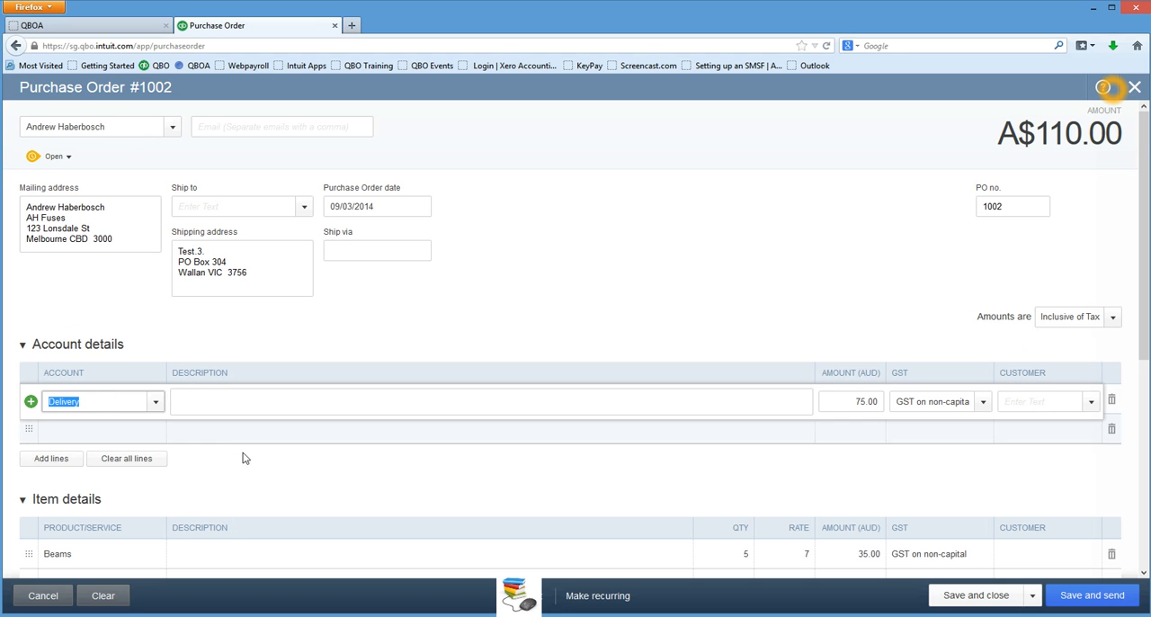
scroll(244, 457, "down", 1)
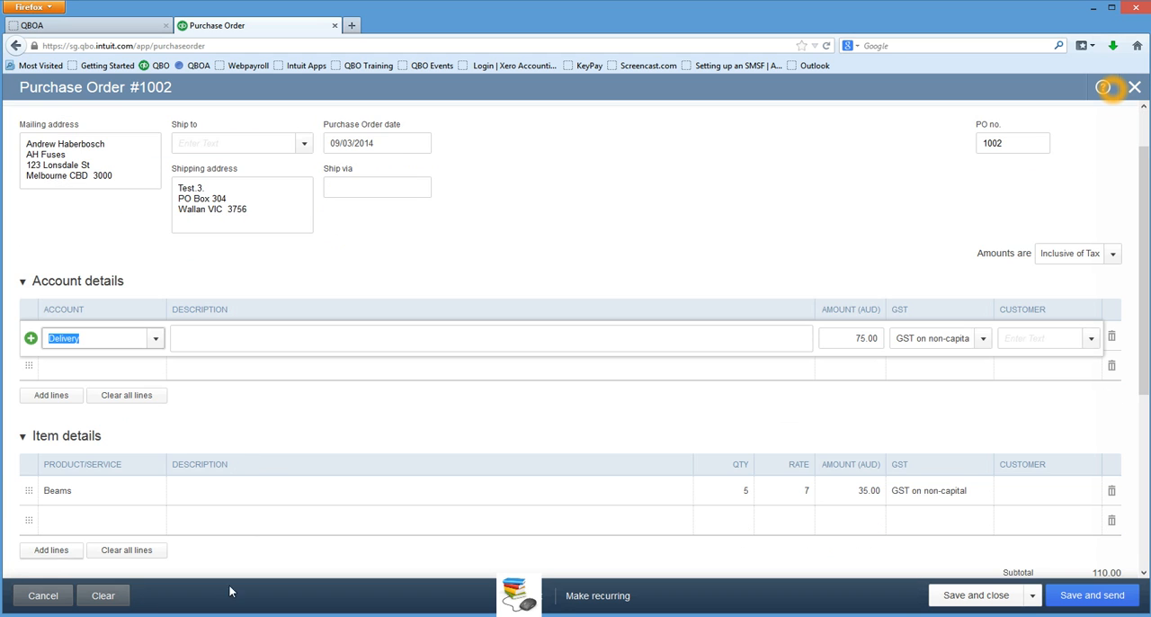
left_click(105, 491)
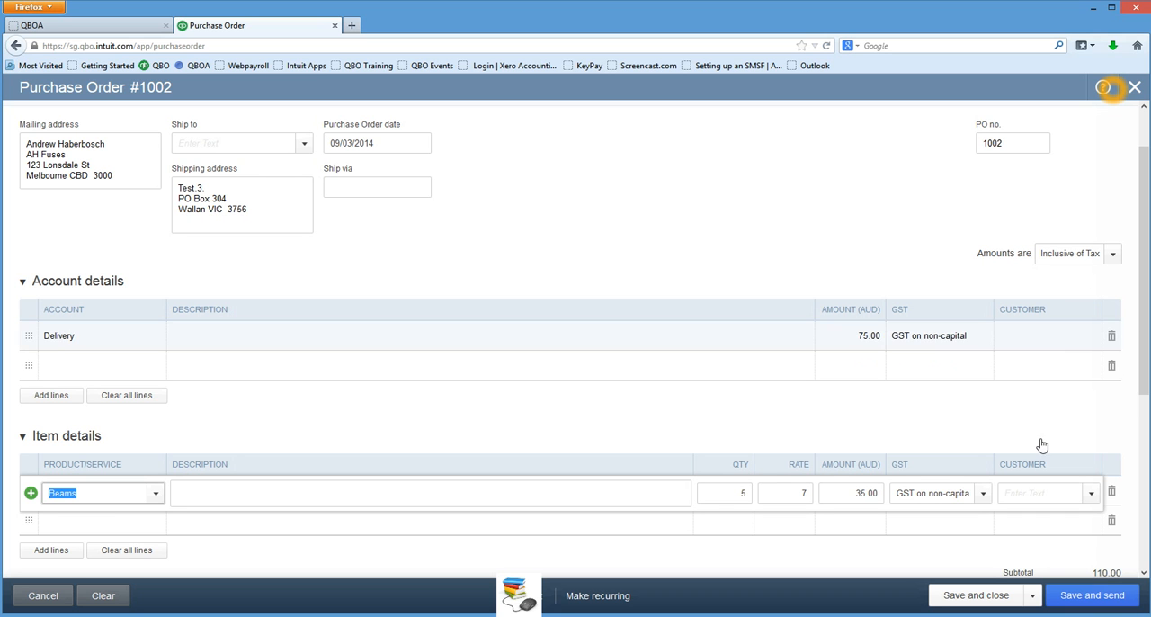
left_click(1112, 494)
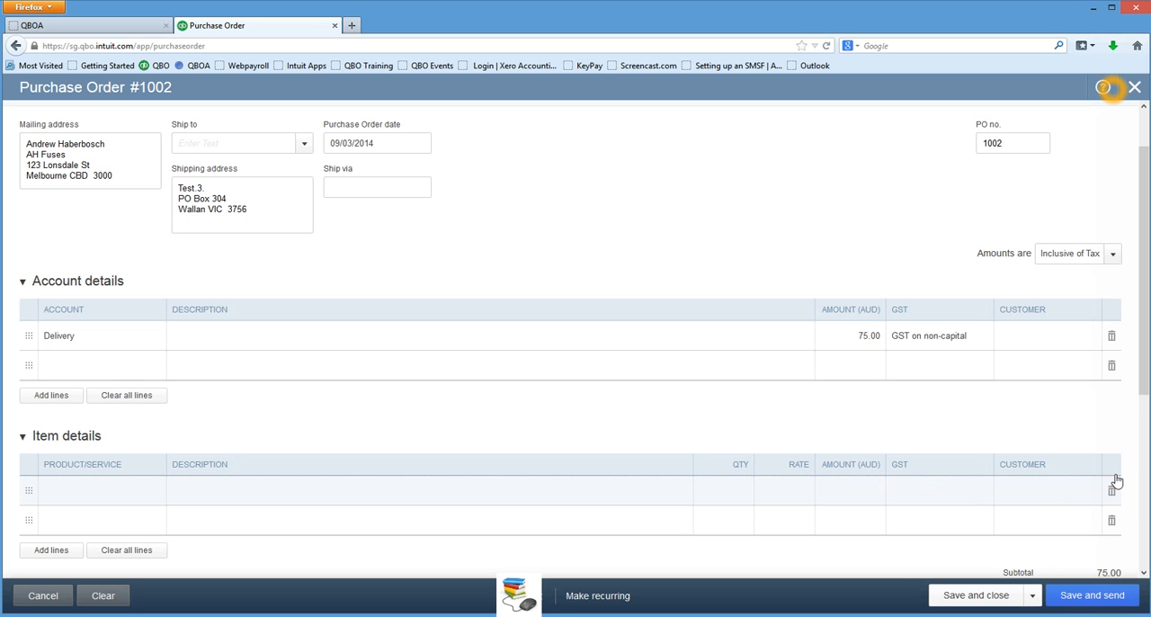
left_click(1111, 336)
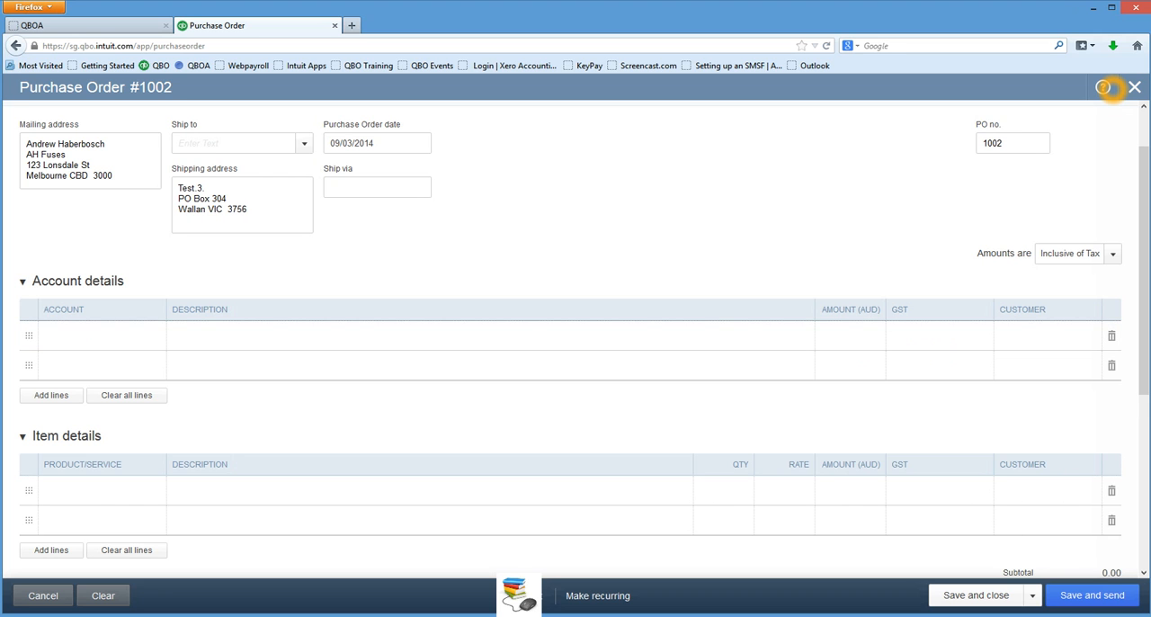
Add the Corners item with quantity 17 at a rate of 10, then save and close the purchase order.
left_click(95, 491)
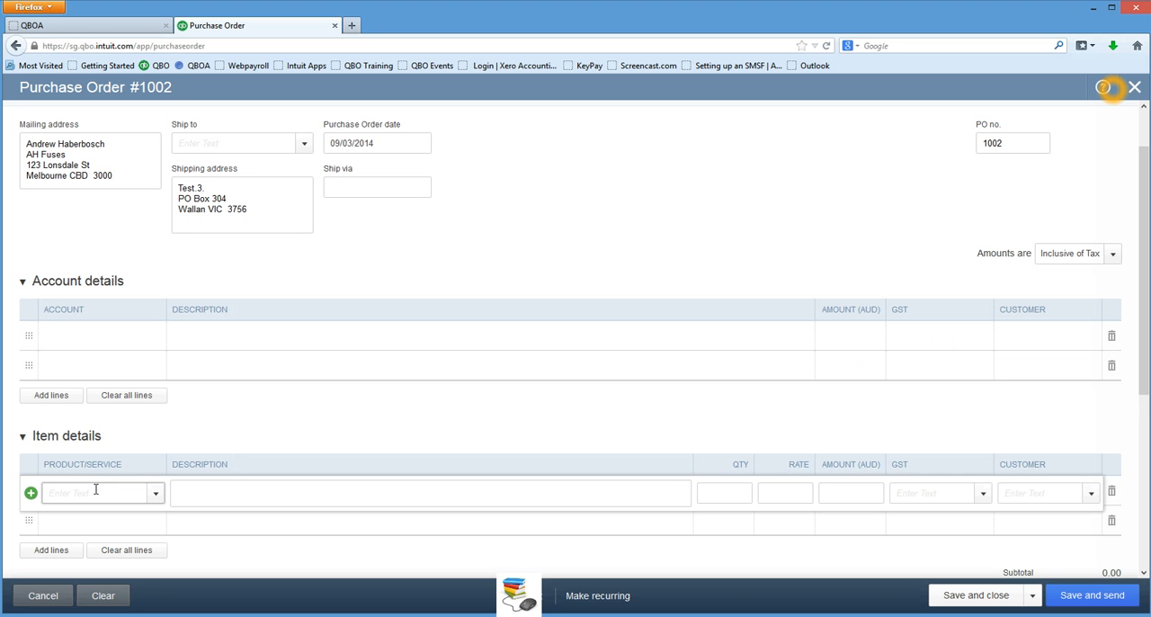
type("Corners")
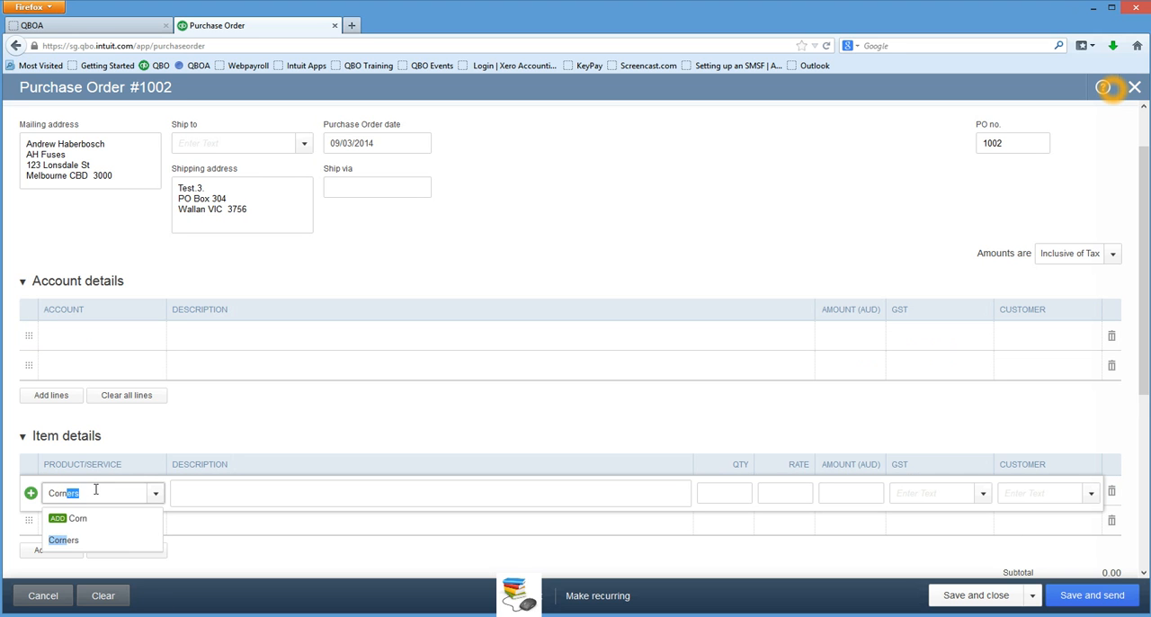
key("Tab")
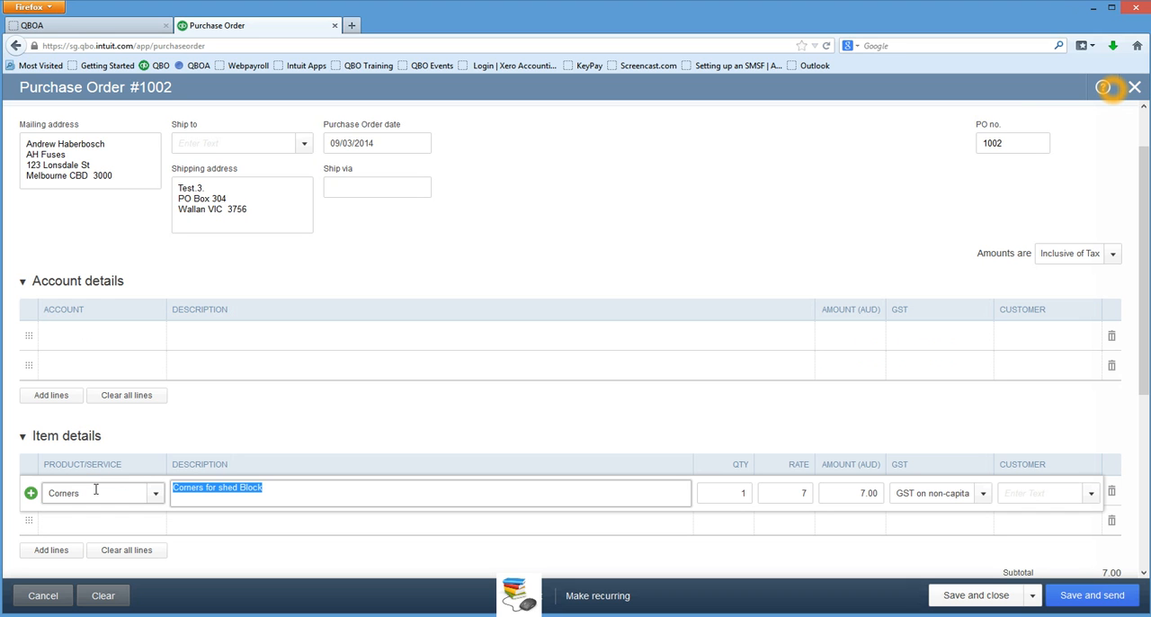
key("Tab")
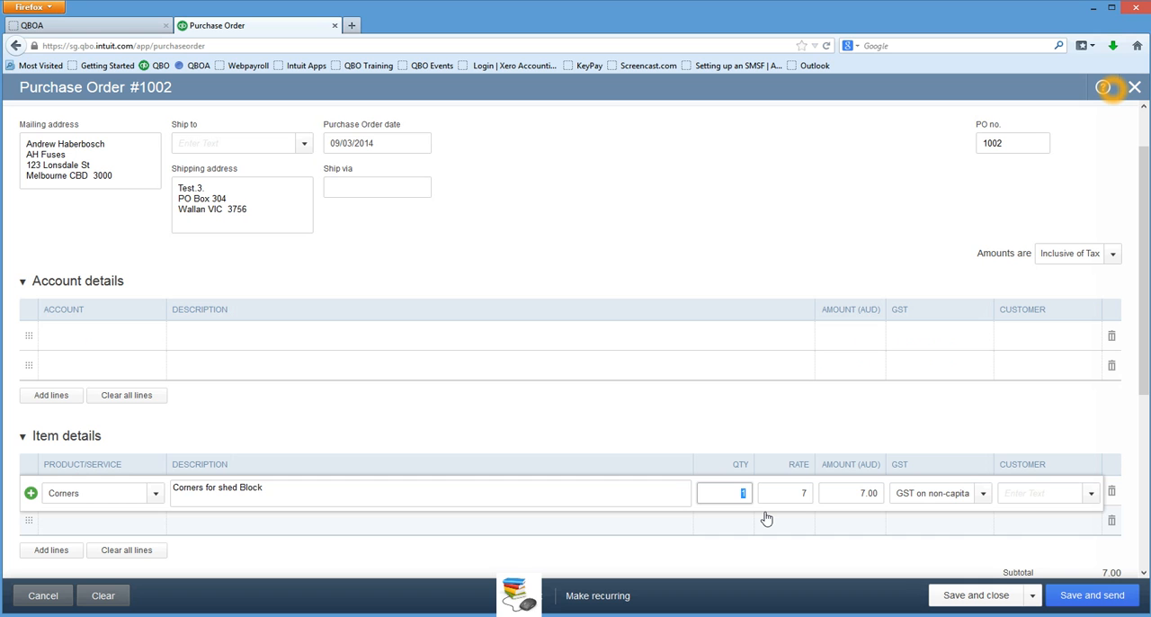
type("17")
key("Tab")
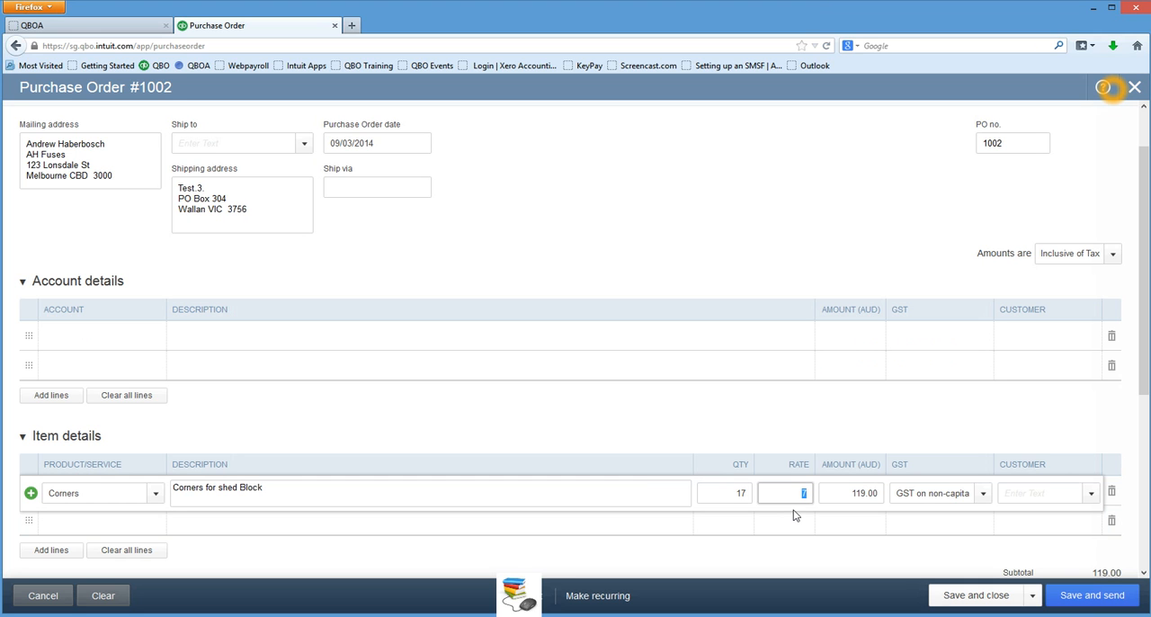
type("10")
key("Tab")
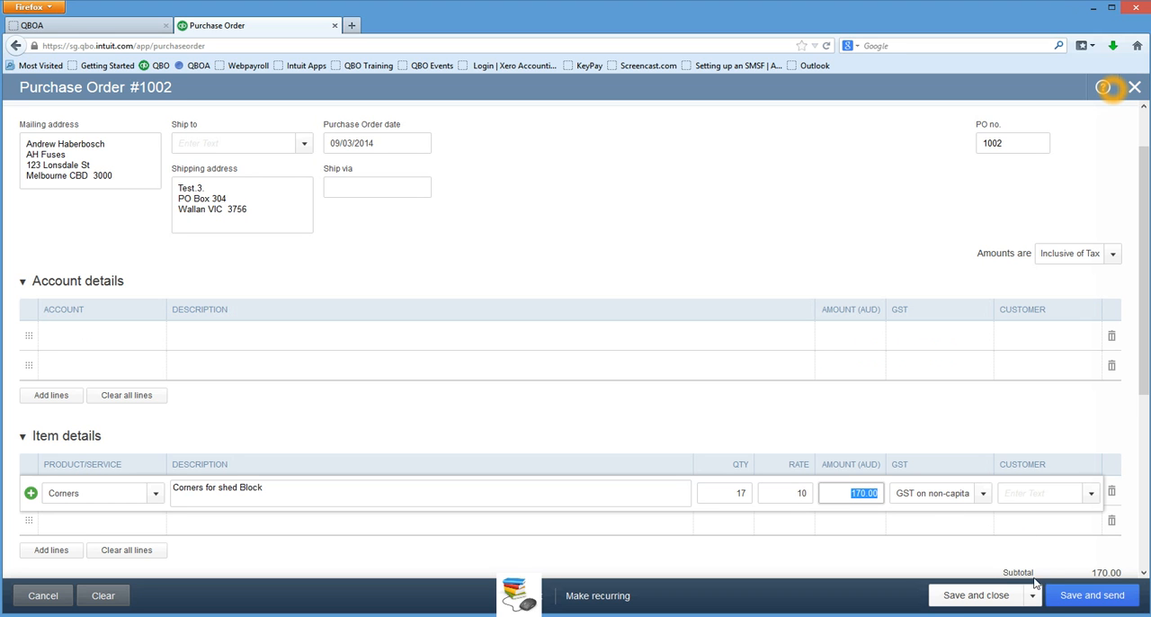
left_click(990, 601)
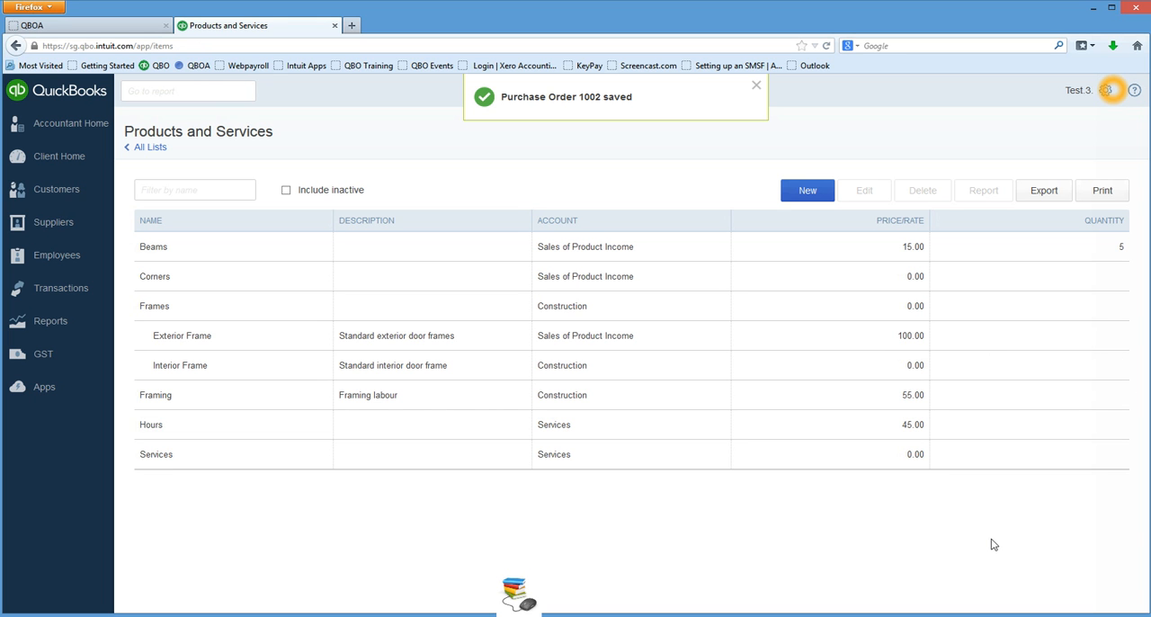
left_click(756, 85)
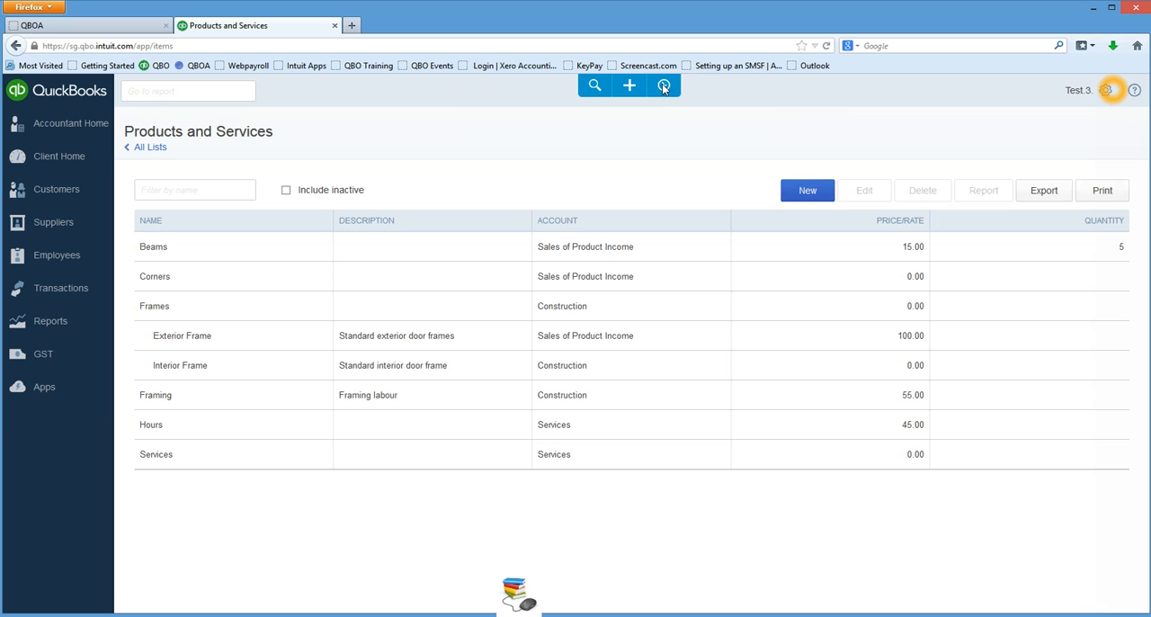
Reopen the latest purchase order from the recent transactions, review its Corners line and totals, then save and close it.
left_click(662, 88)
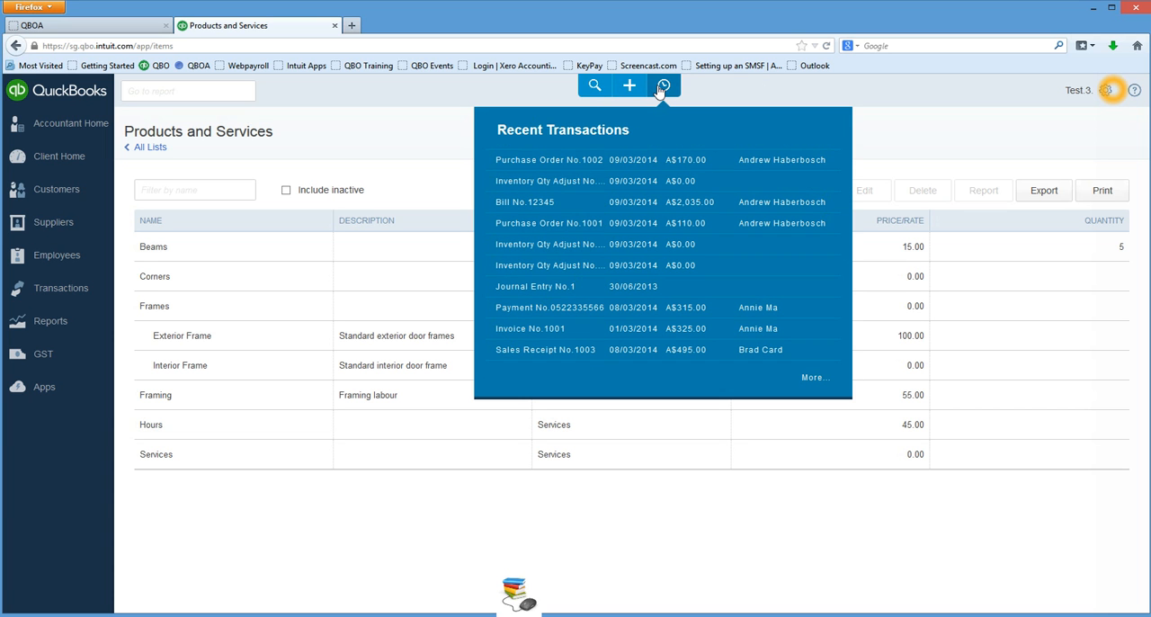
left_click(549, 160)
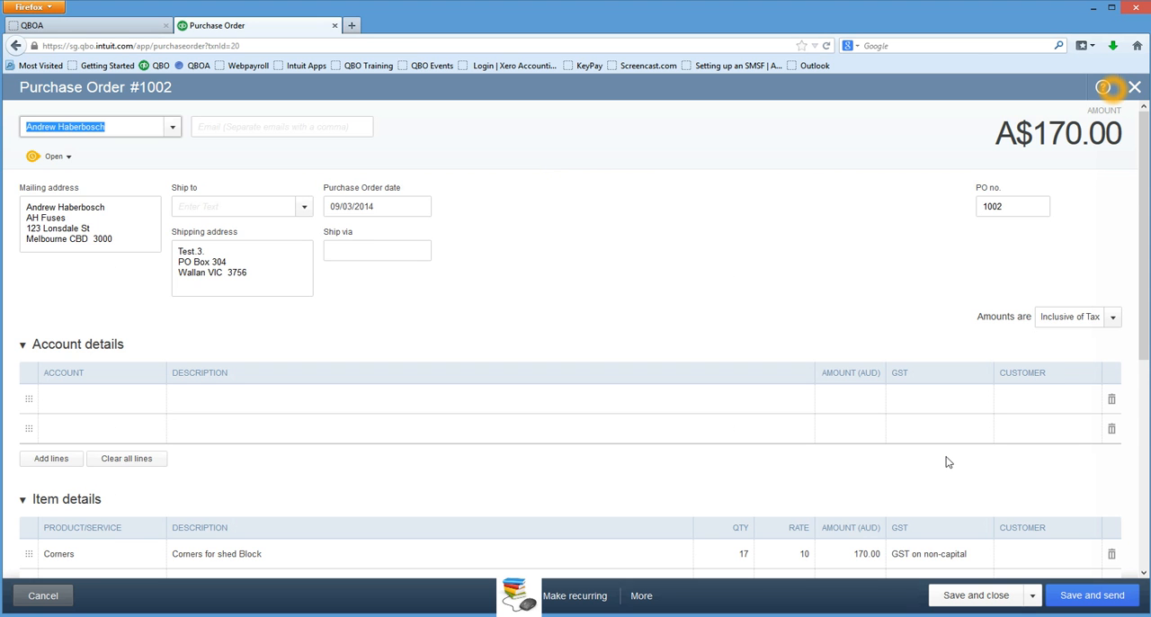
scroll(945, 461, "down", 3)
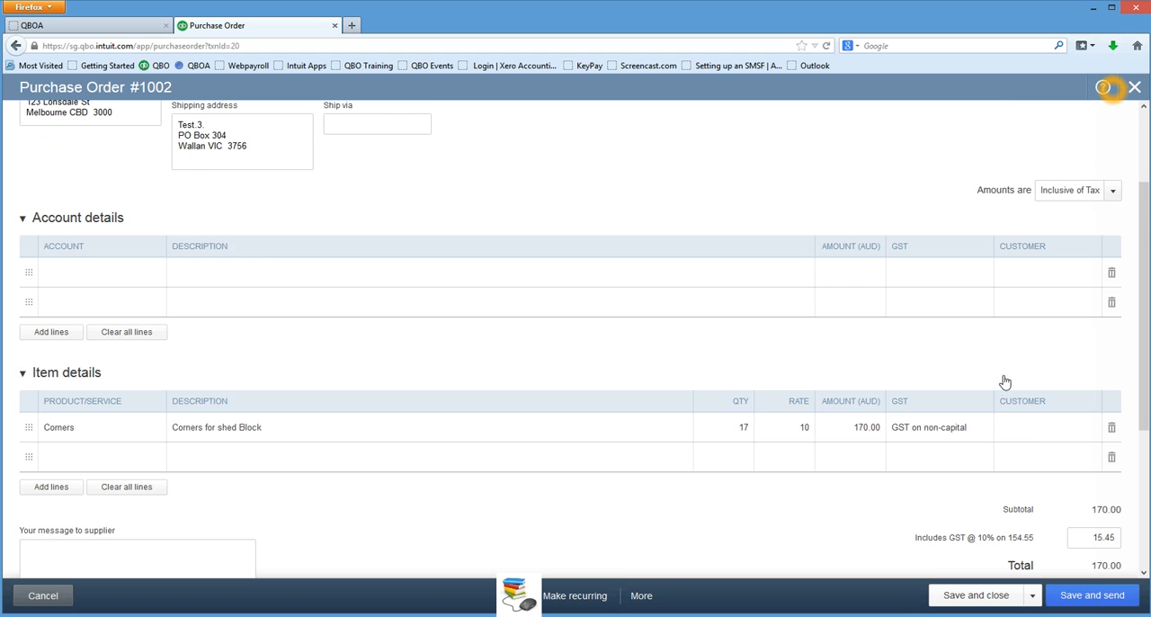
scroll(1012, 462, "down", 2)
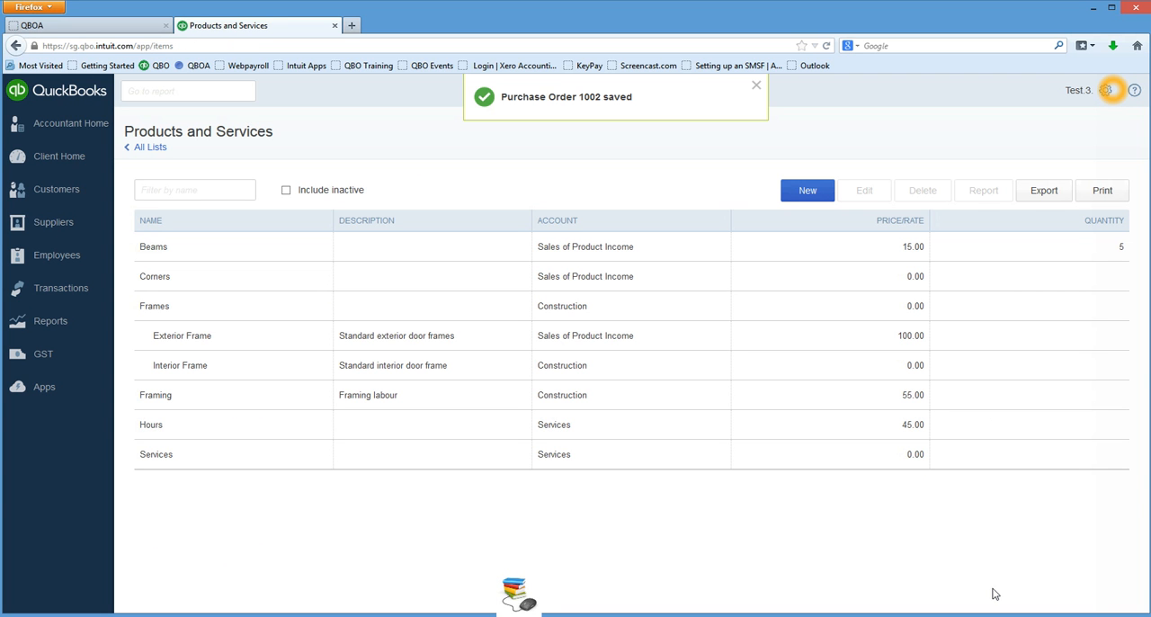
left_click(757, 87)
Create a new bill for the supplier from AH Fuses.
left_click(632, 90)
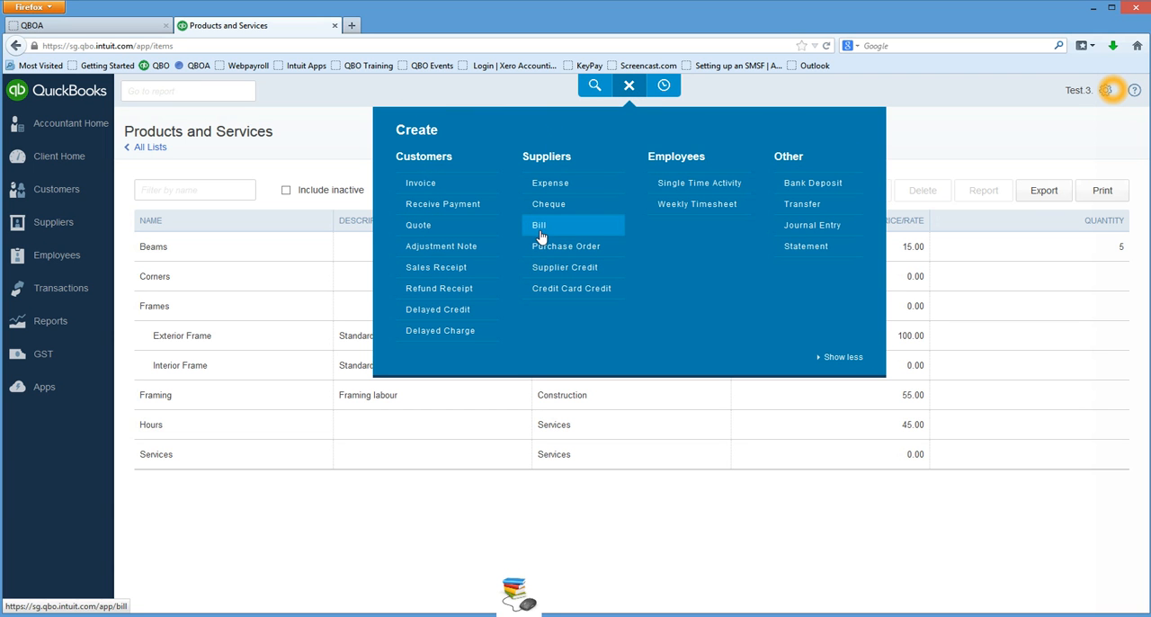
left_click(539, 233)
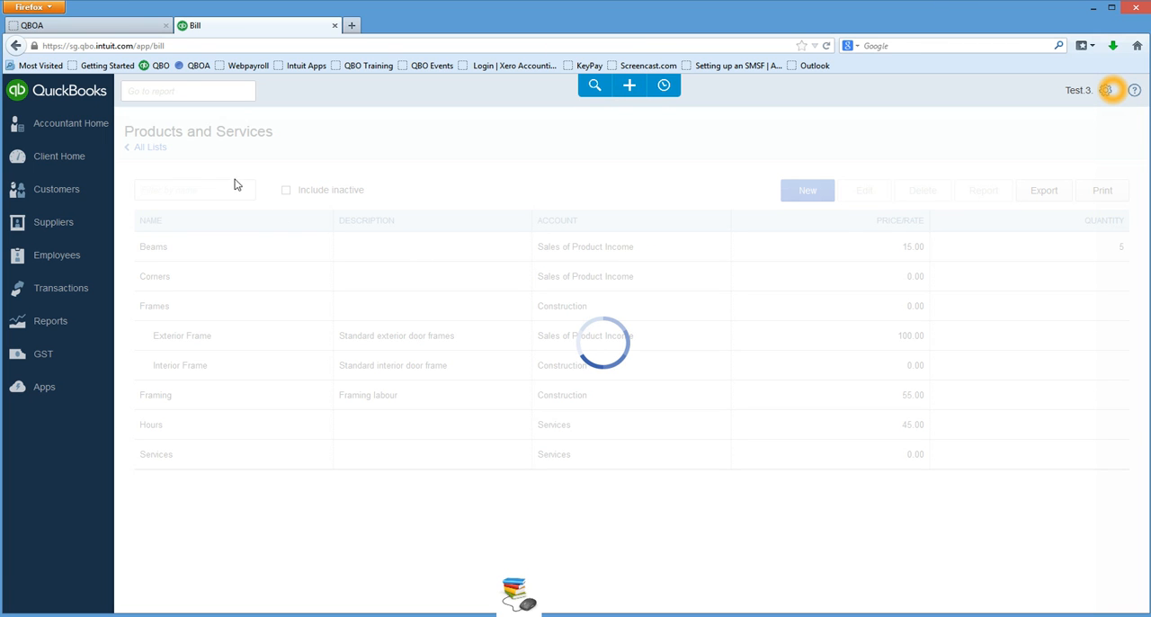
type("and")
key("Tab")
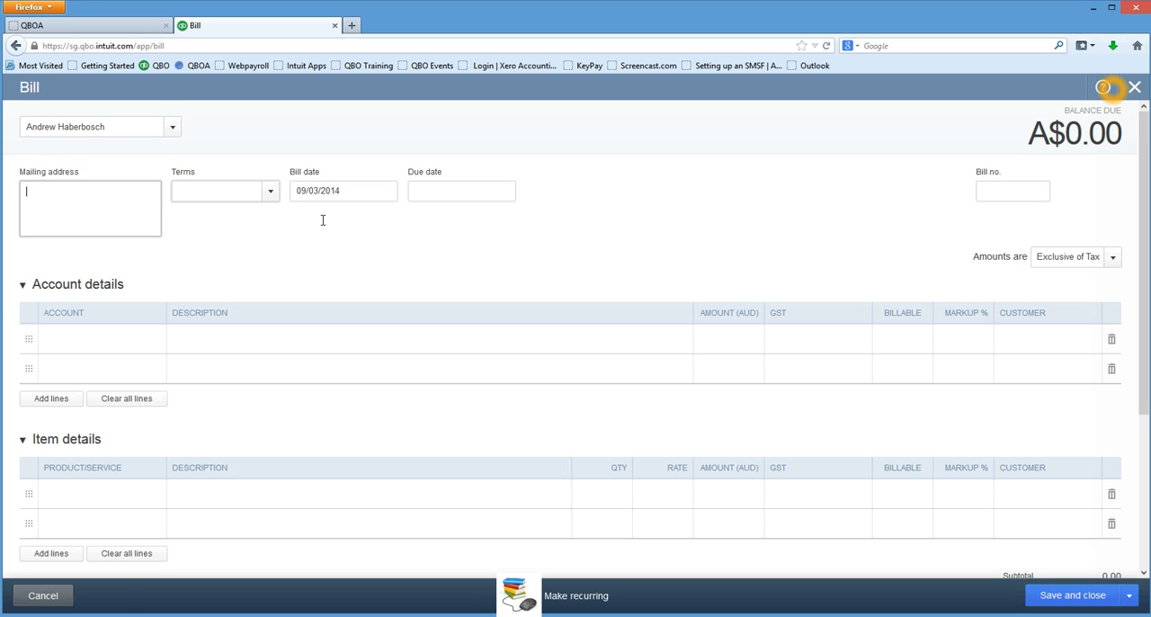
Enter the bill number and add the supplier's open 170.00 purchase order to the bill.
left_click(894, 190)
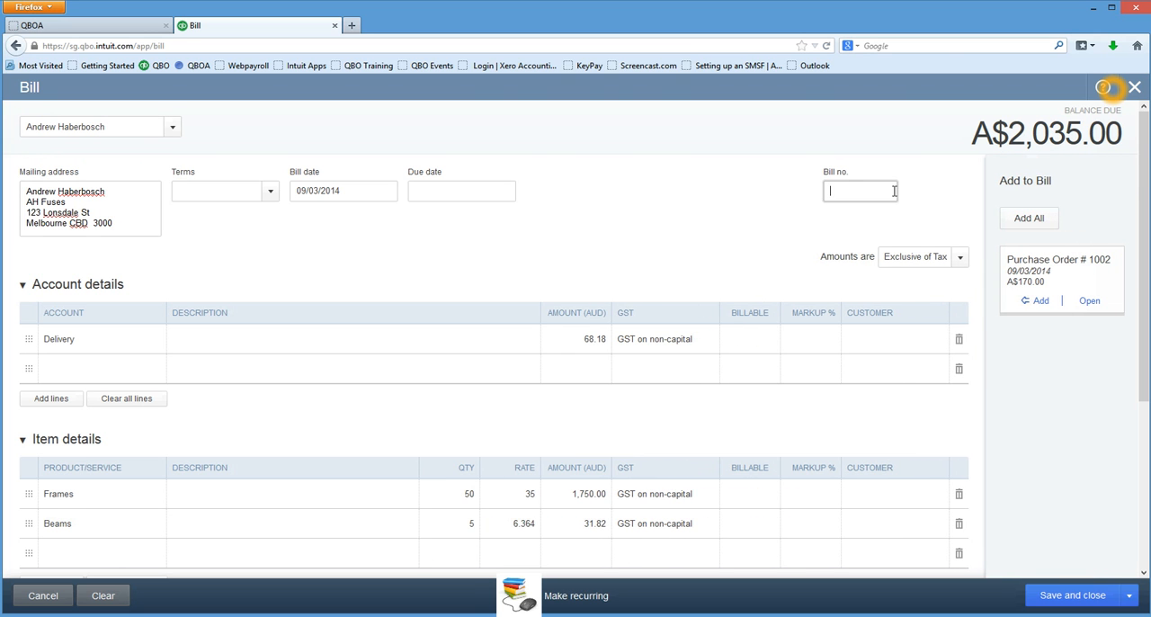
type("12345")
left_click(1040, 302)
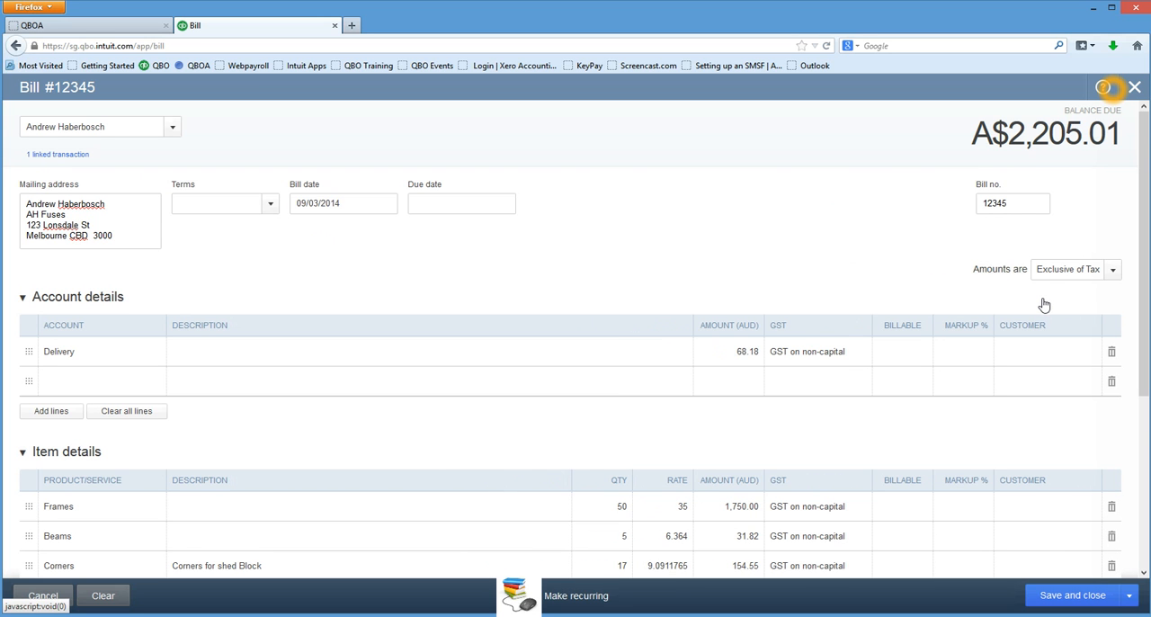
Delete the prefilled Frames and Beams item lines and the prefilled Delivery account line from the bill.
scroll(1043, 305, "down", 1)
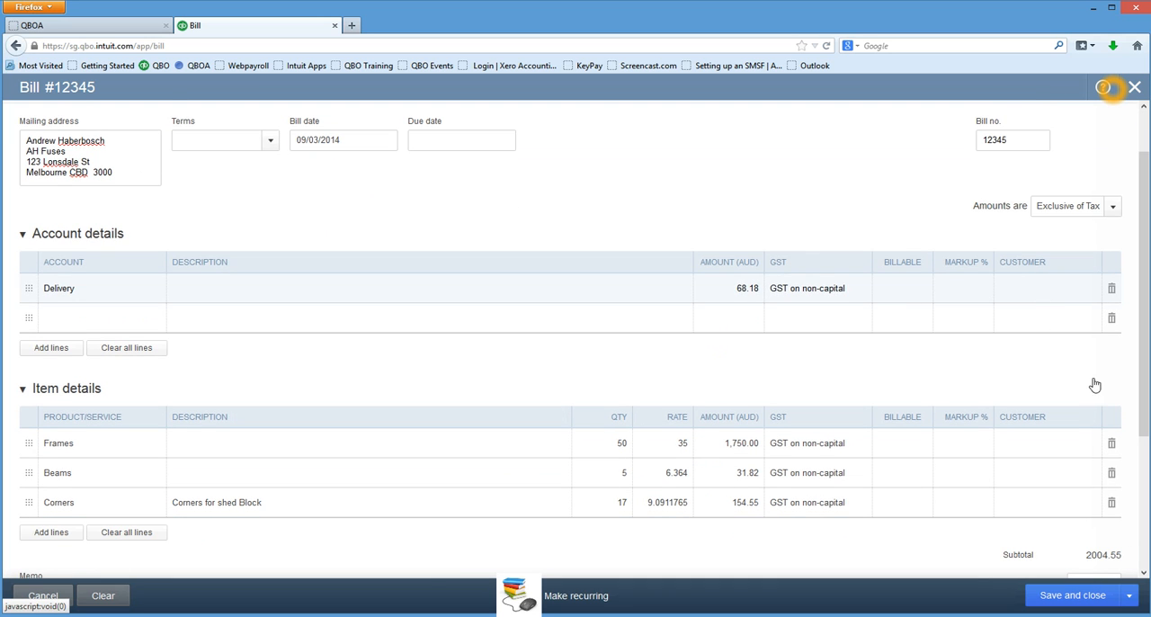
left_click(1111, 445)
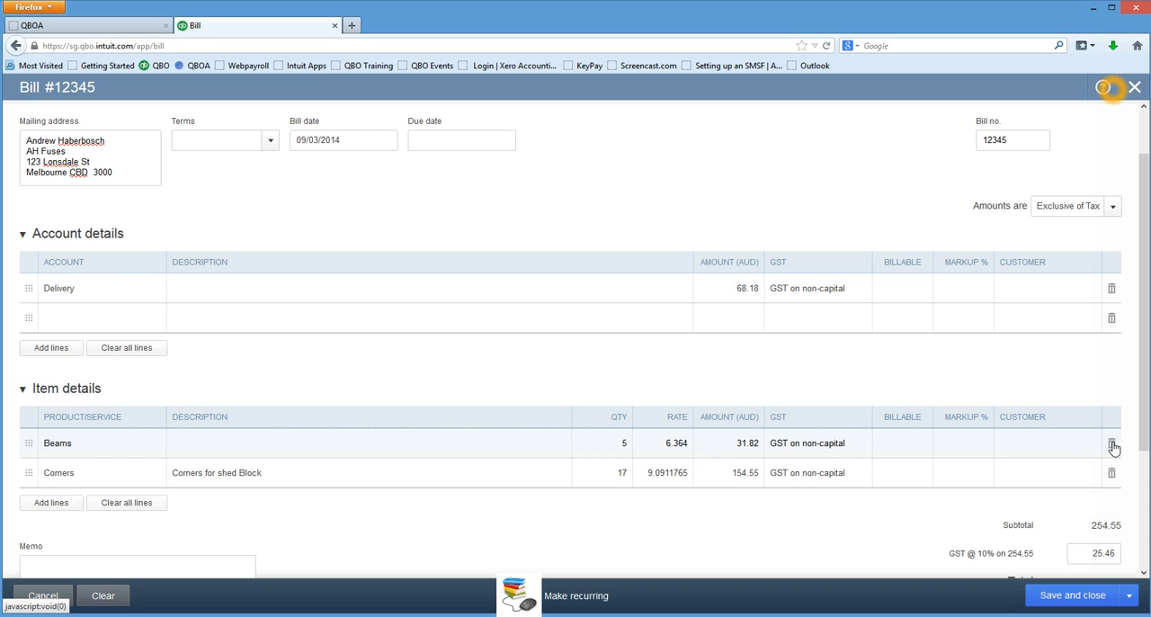
left_click(1111, 445)
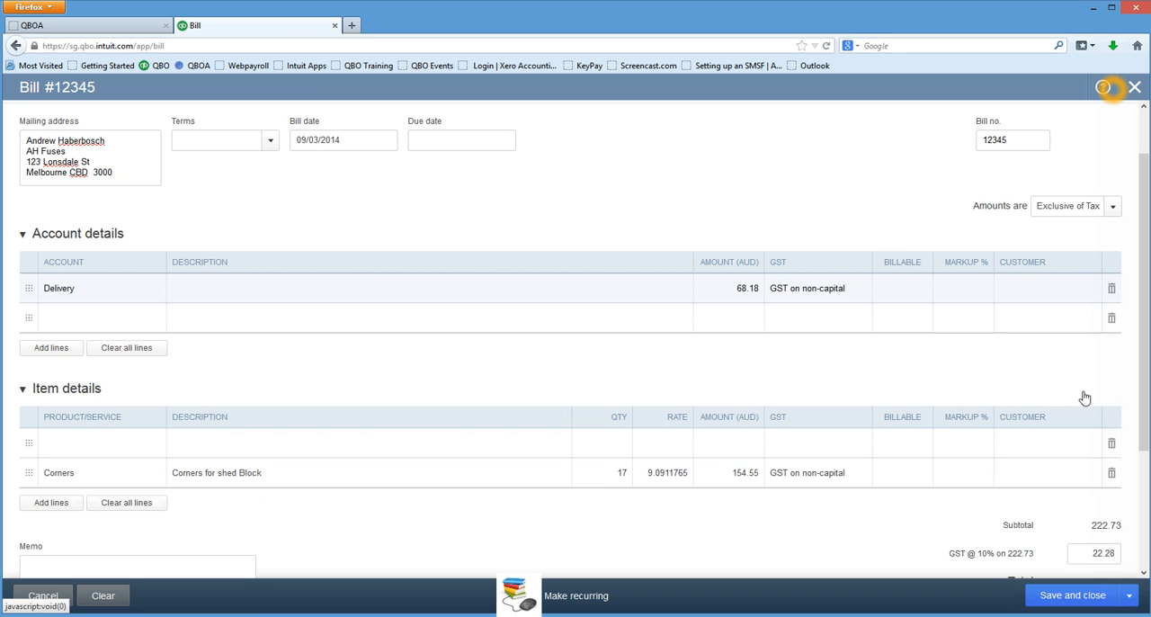
Add a Delivery account line to the bill with the tax code GST on non-capital.
left_click(125, 299)
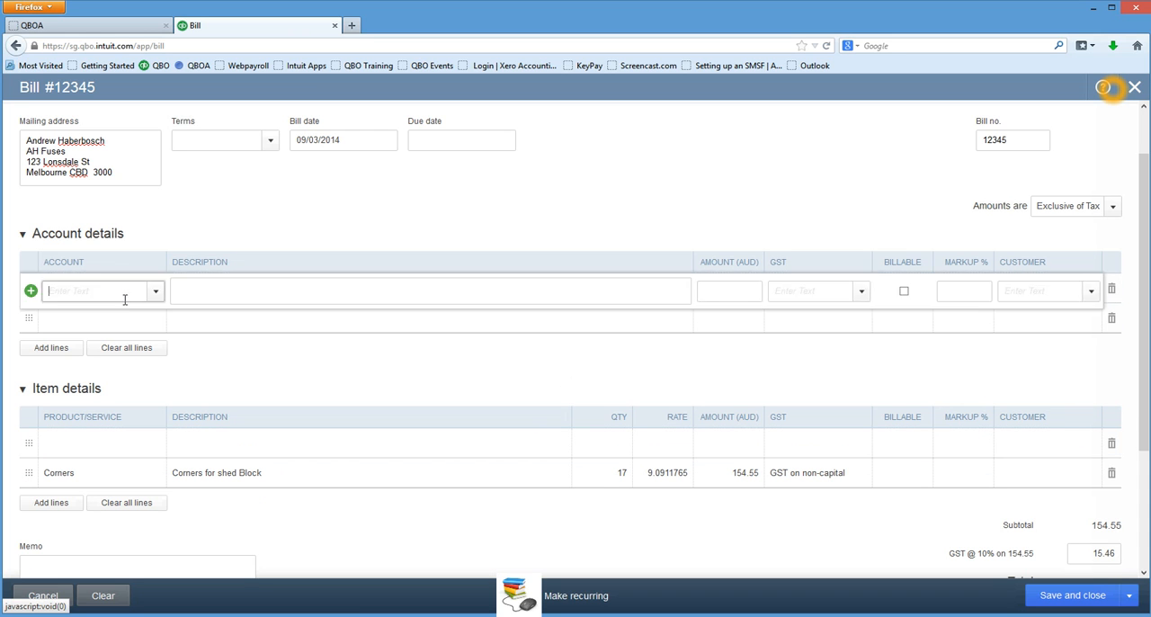
type("de")
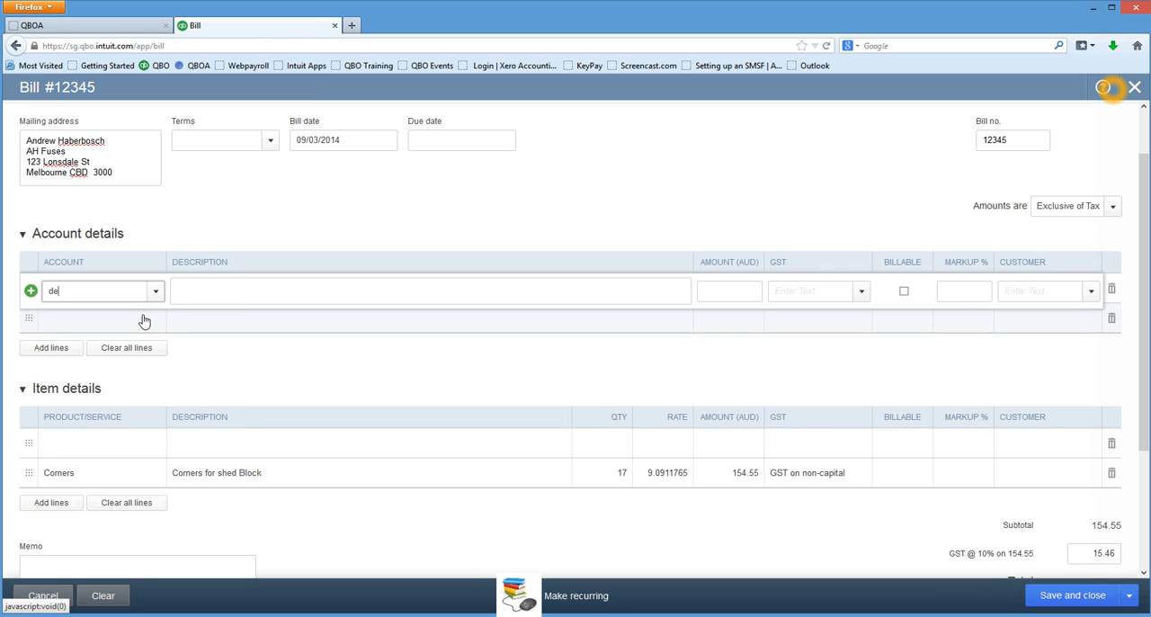
type("livery")
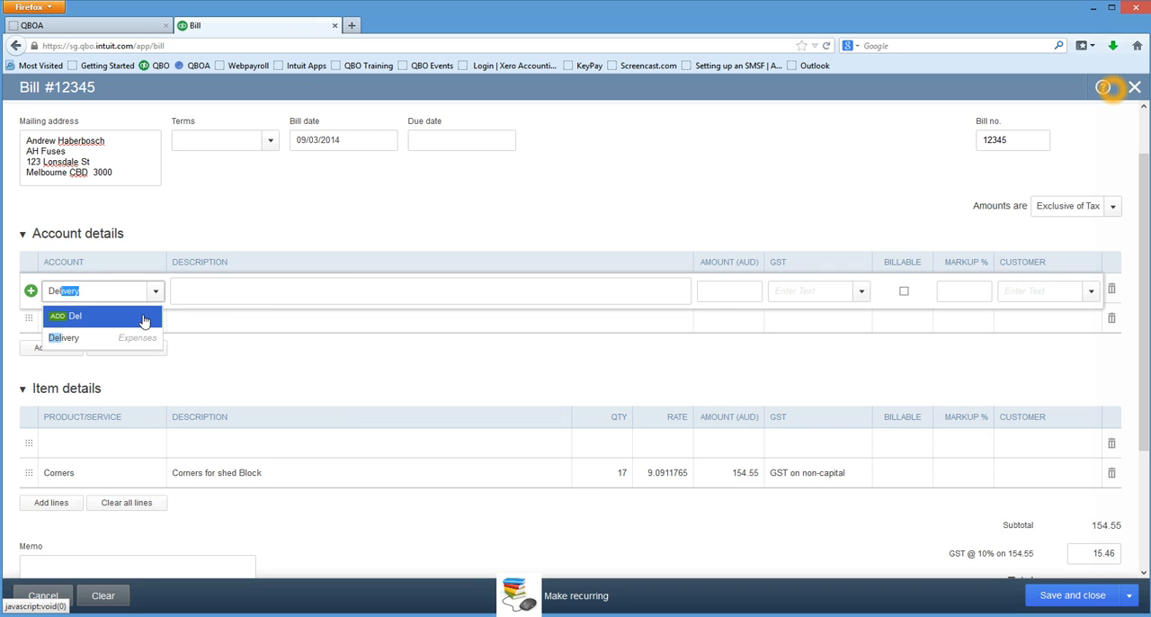
key("Tab")
key("Tab")
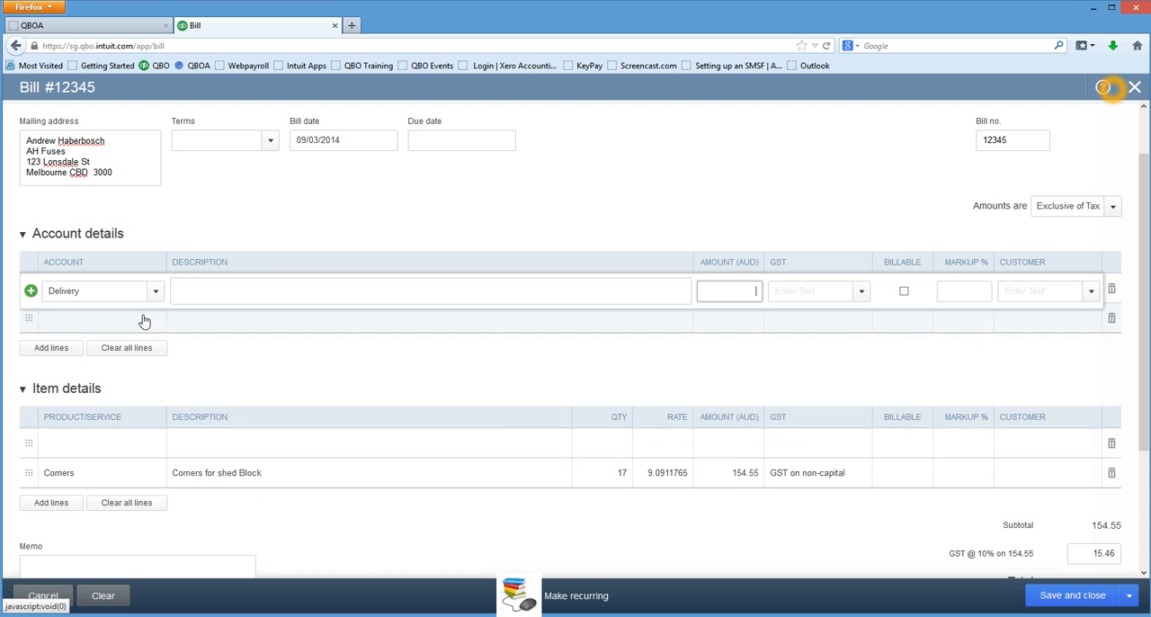
key("Tab")
type("250")
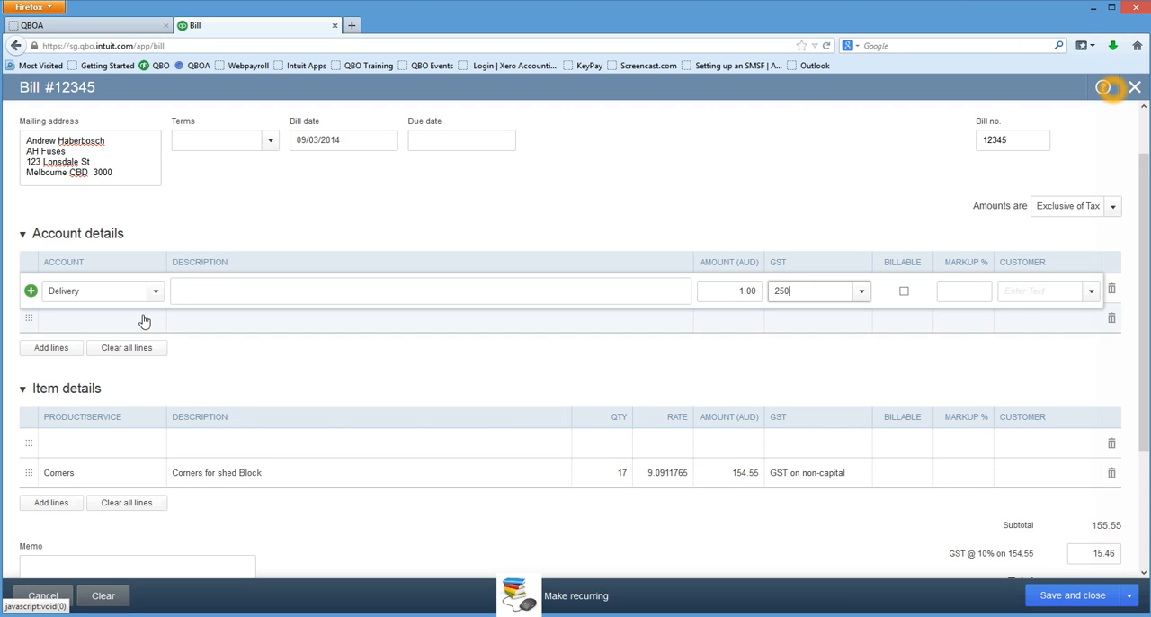
key("Tab")
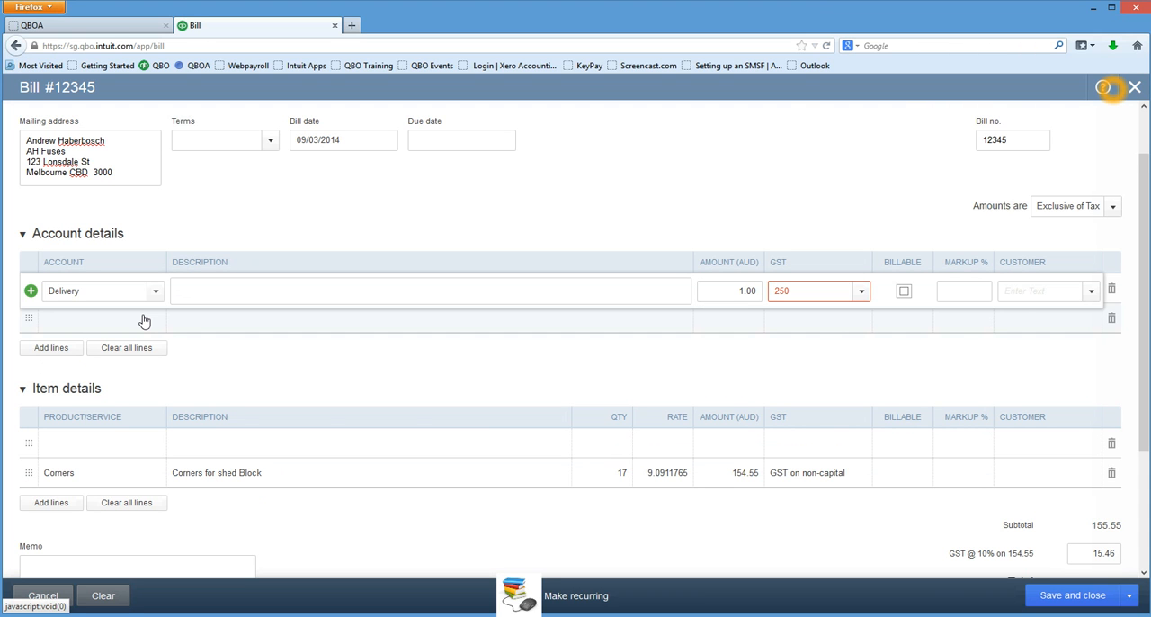
left_click(863, 291)
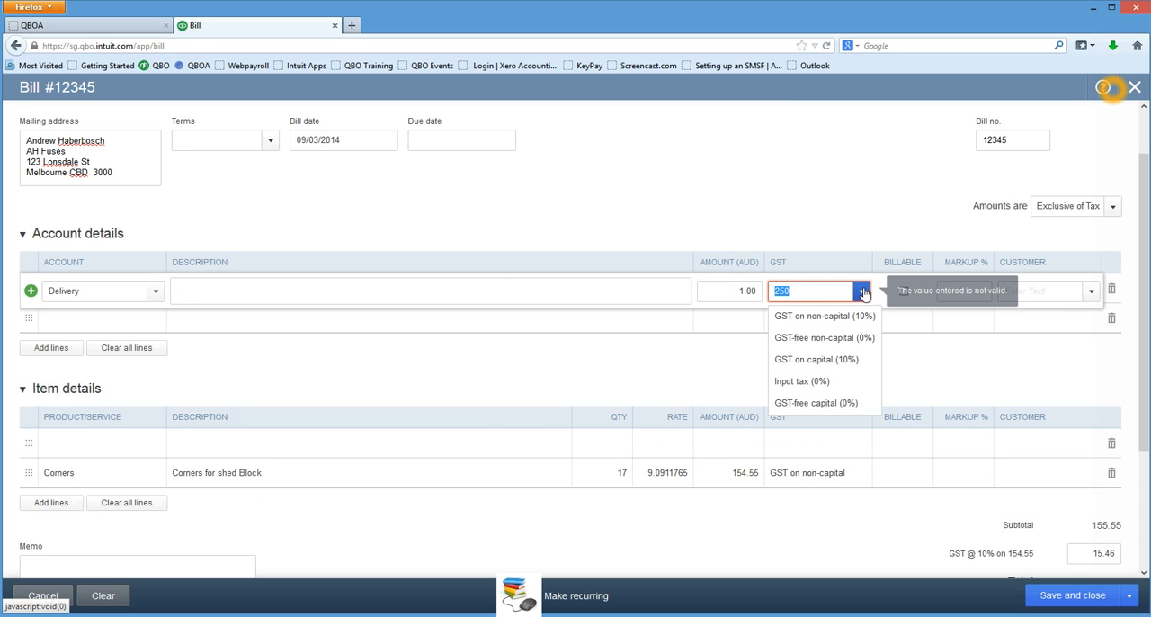
left_click(841, 323)
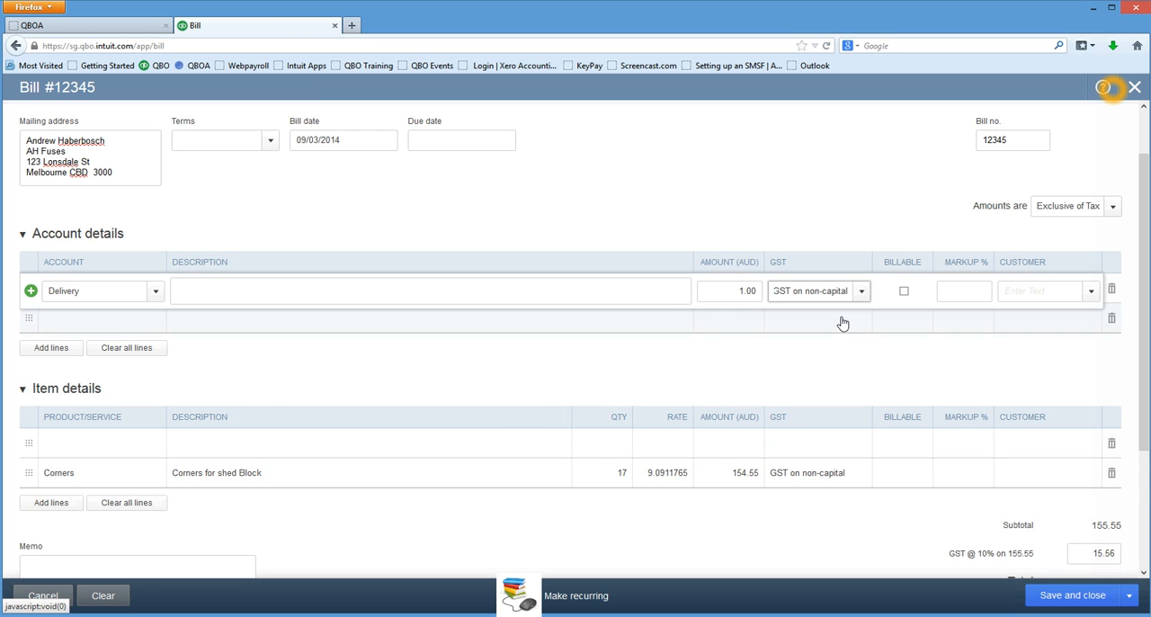
Set the Delivery line's amount to 250, then save and close the bill.
left_click(757, 291)
left_click(757, 290)
type("250")
key("BackSpace")
key("BackSpace")
key("BackSpace")
key("BackSpace")
key("BackSpace")
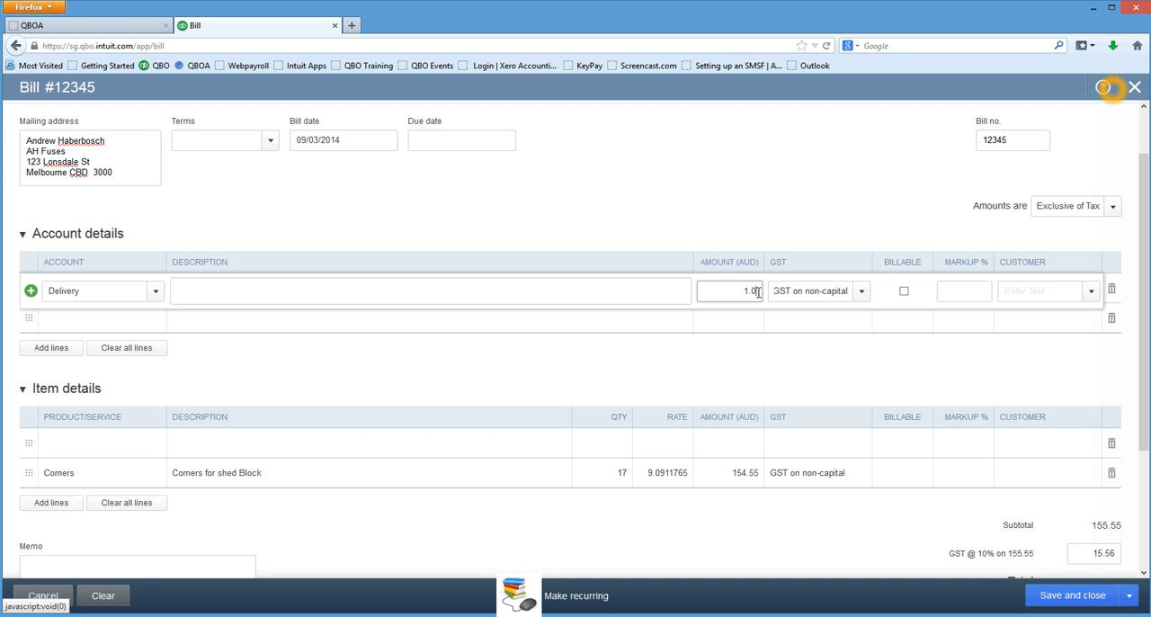
type("250")
key("Tab")
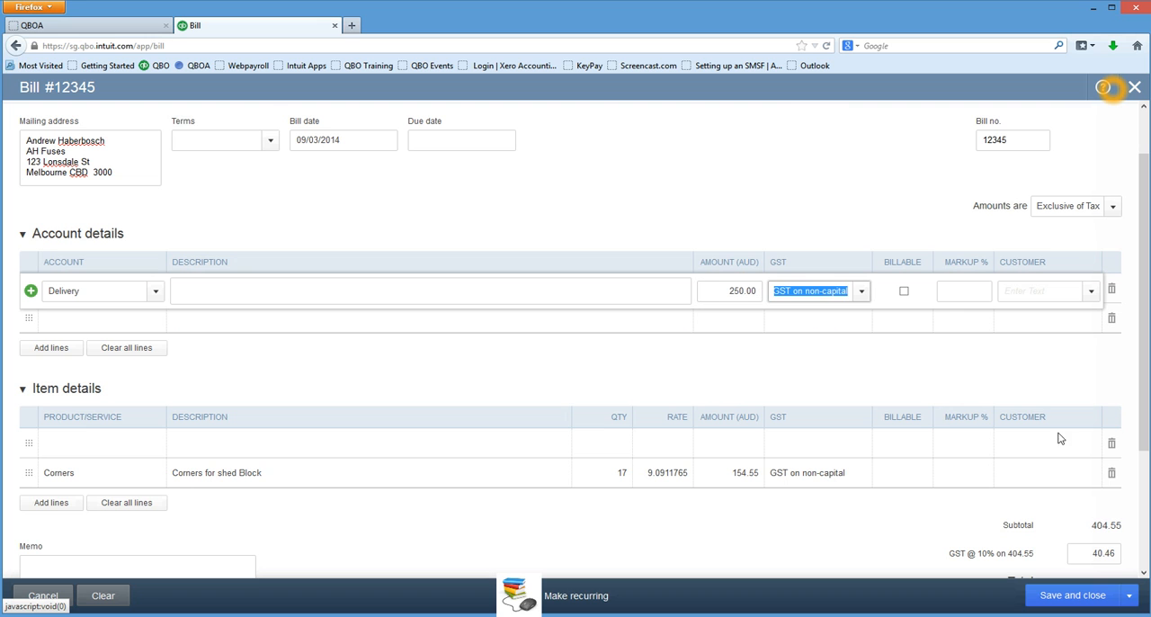
scroll(972, 540, "down", 1)
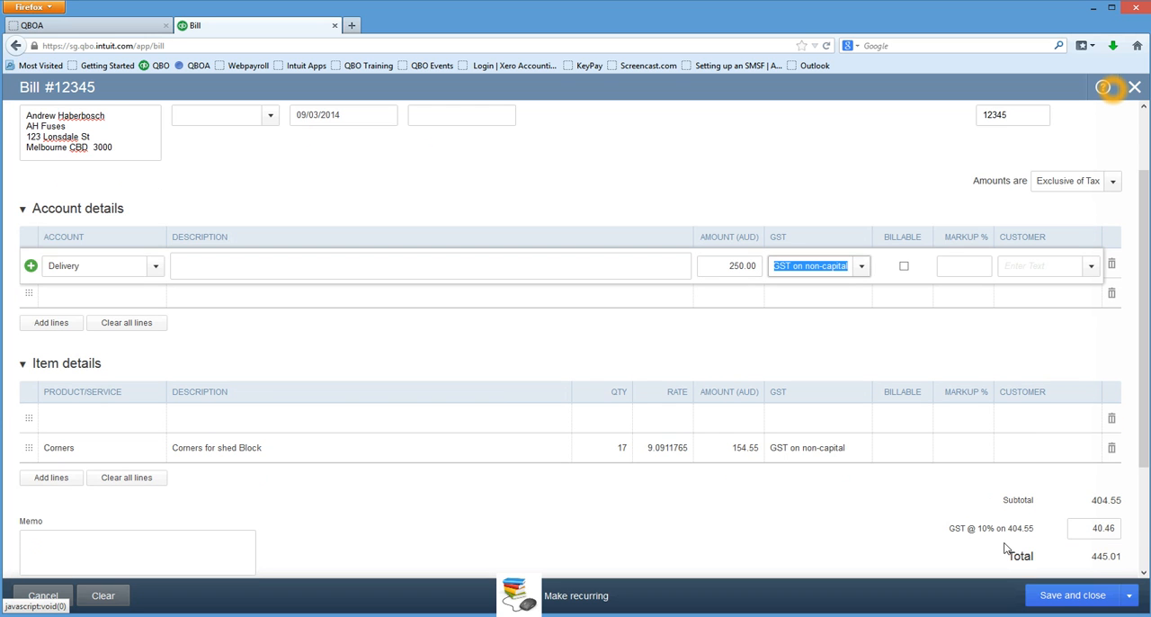
scroll(1034, 566, "down", 3)
left_click(1061, 600)
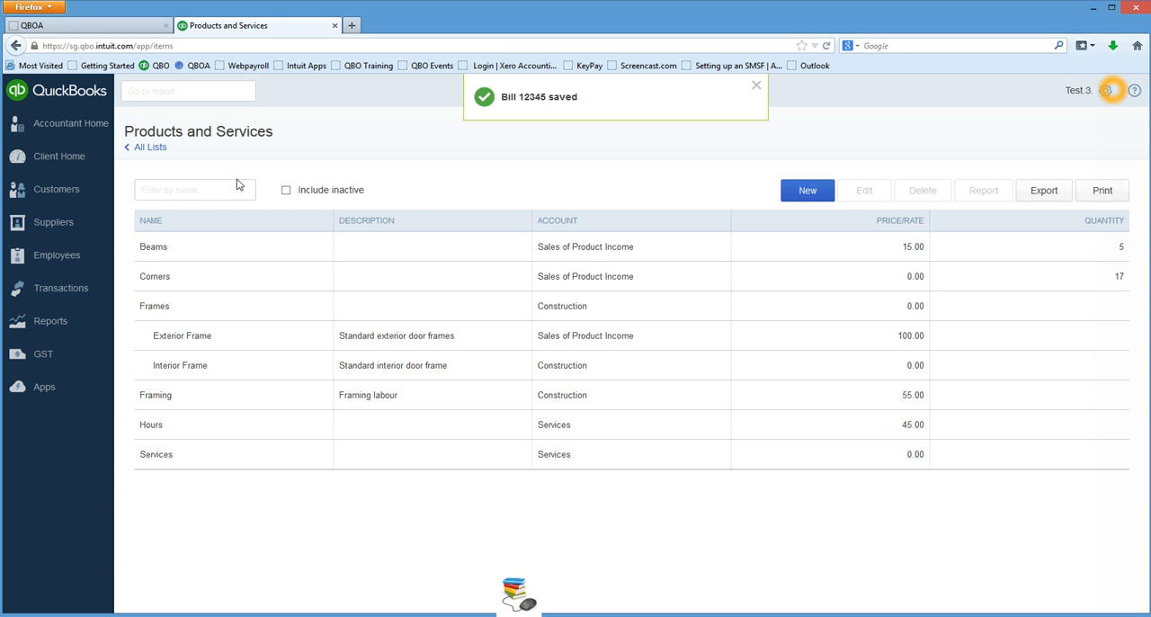
Search the suppliers list for the contact from AH Fuses and open that supplier's record.
left_click(88, 226)
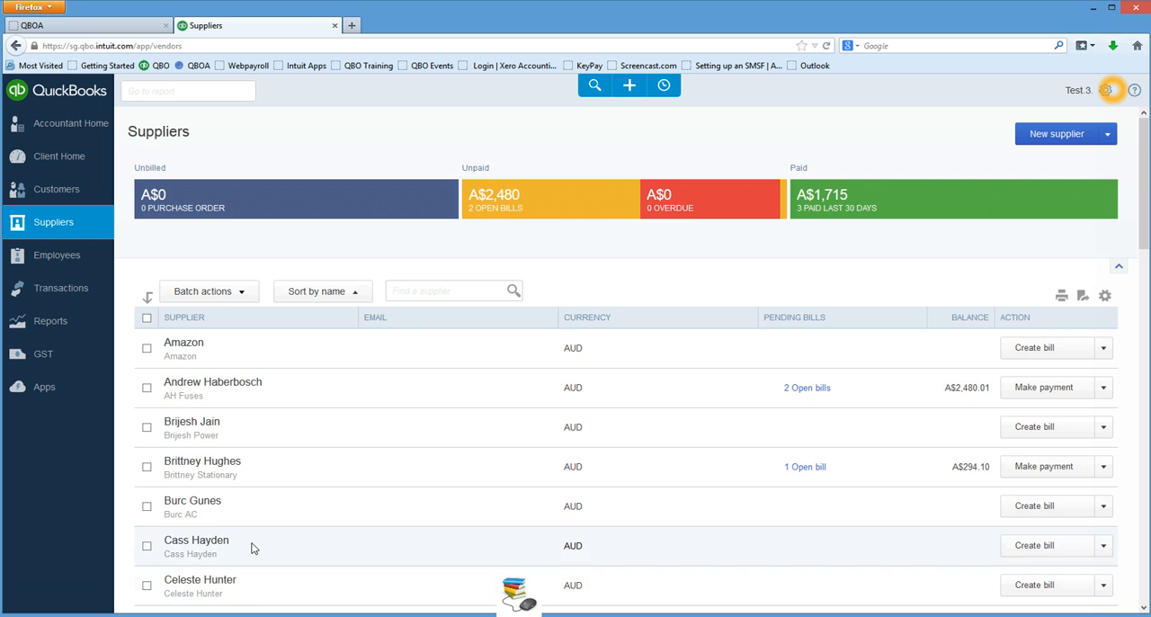
scroll(252, 544, "down", 3)
scroll(360, 404, "up", 3)
left_click(436, 291)
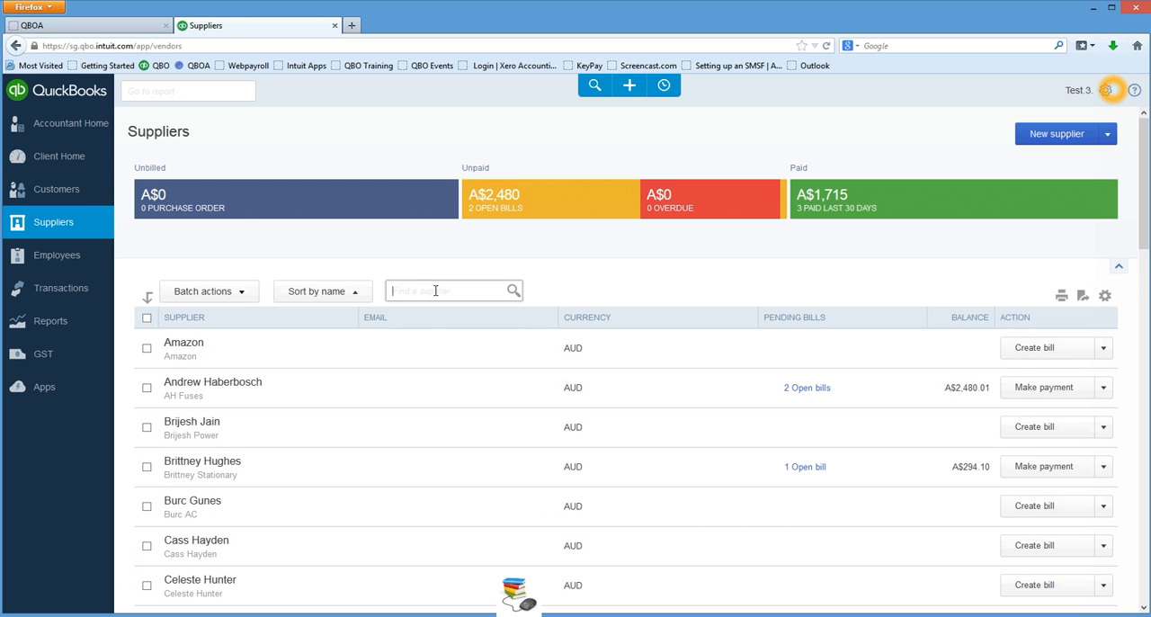
type("andre")
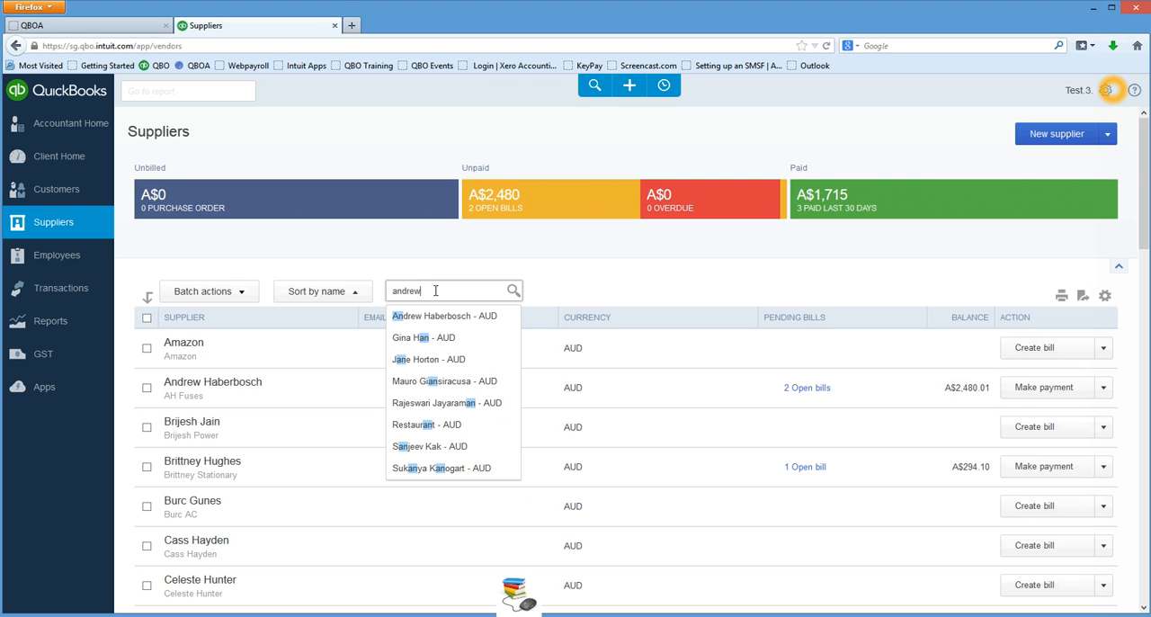
type("w")
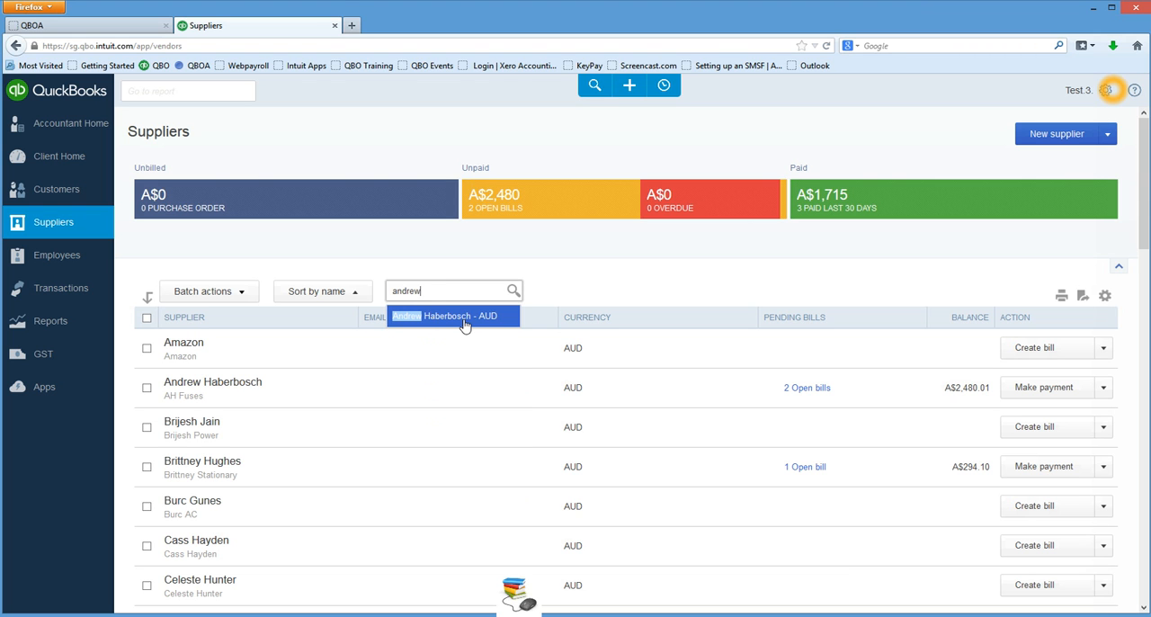
left_click(465, 326)
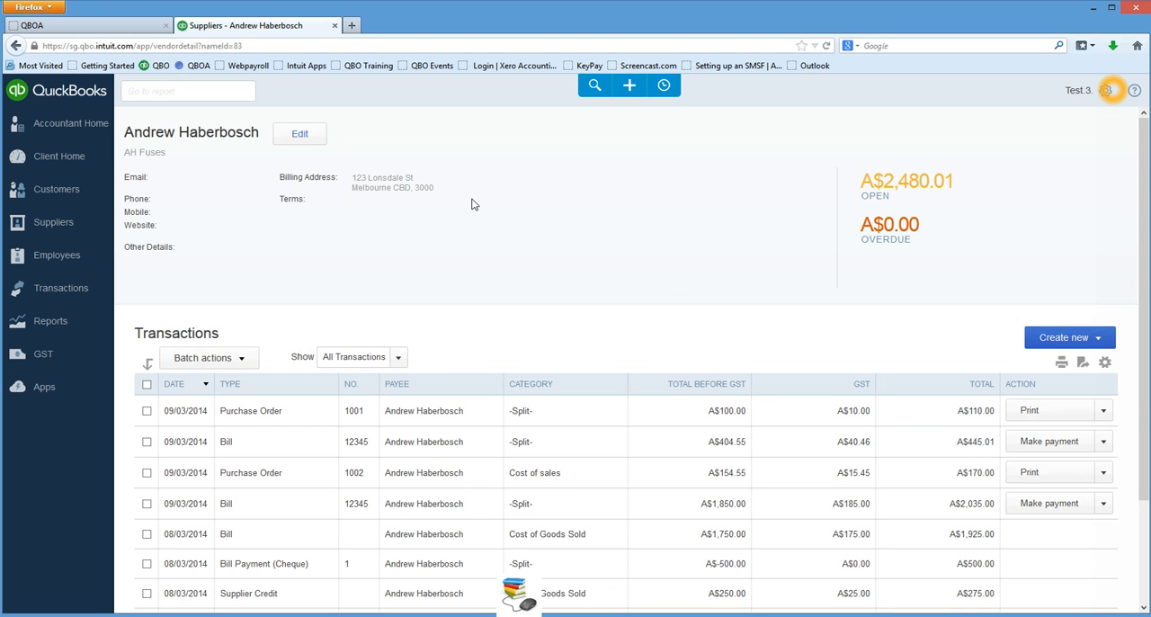
Record a partial payment of 250 against the supplier's 2,035.00 bill, then save and close the payment.
scroll(663, 270, "down", 1)
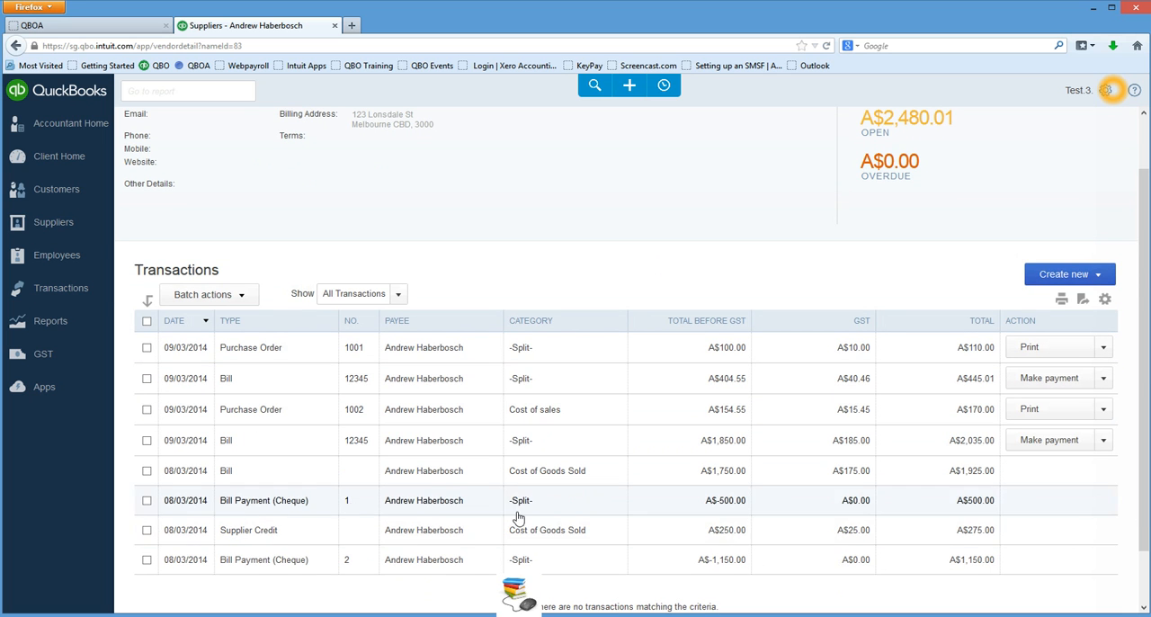
left_click(1084, 444)
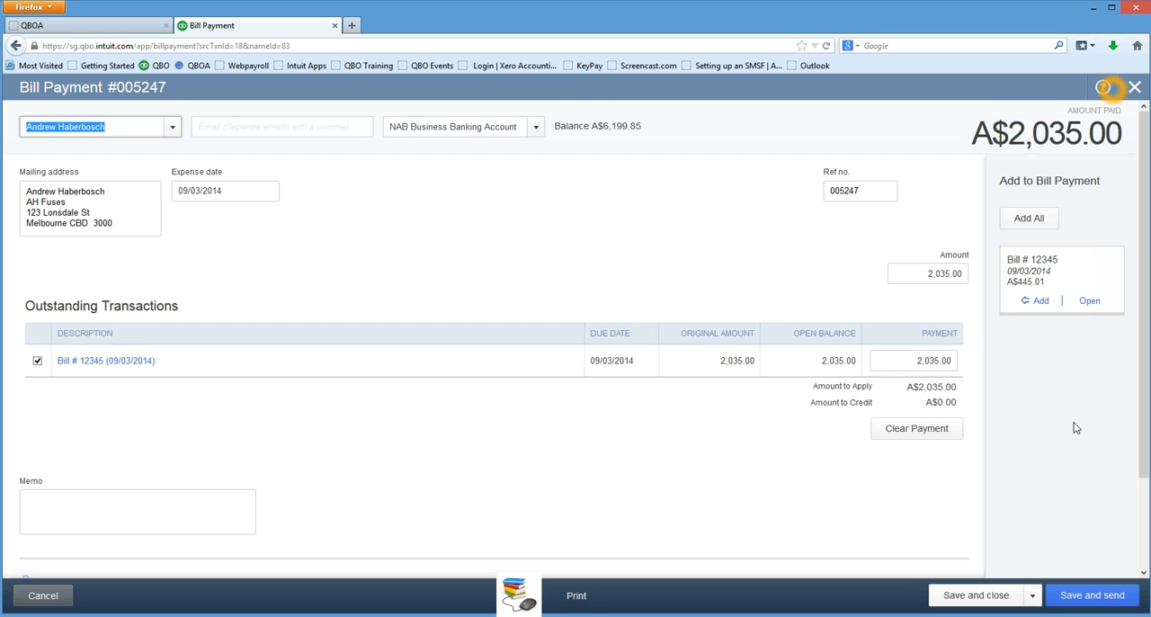
left_click(914, 360)
left_click_drag(915, 365, 997, 365)
type("250")
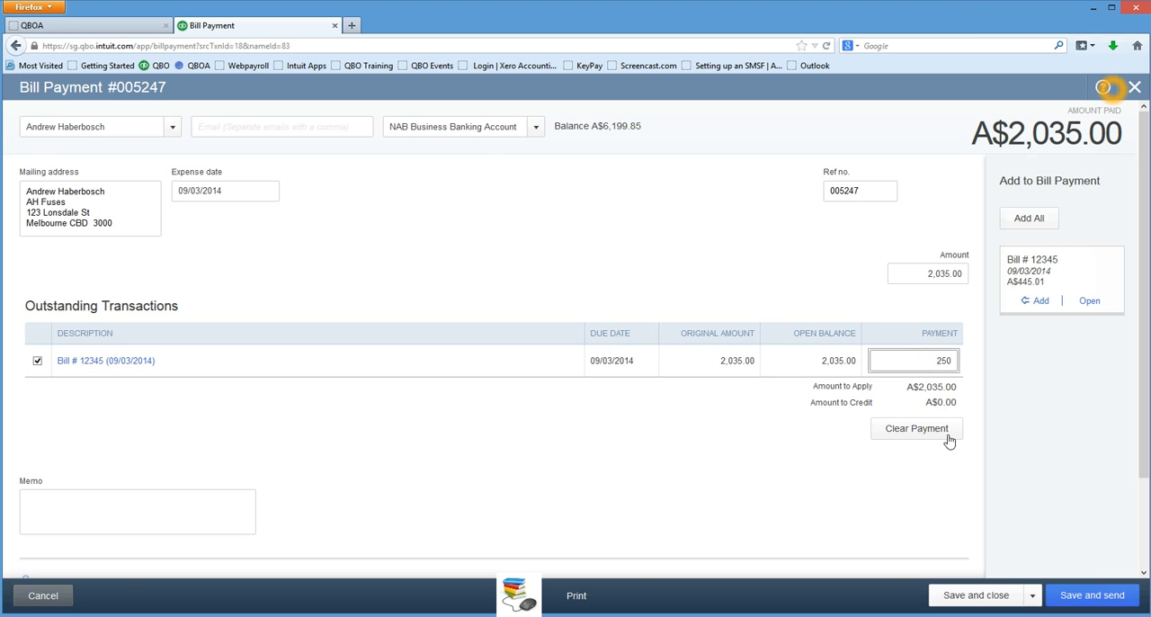
left_click(1007, 606)
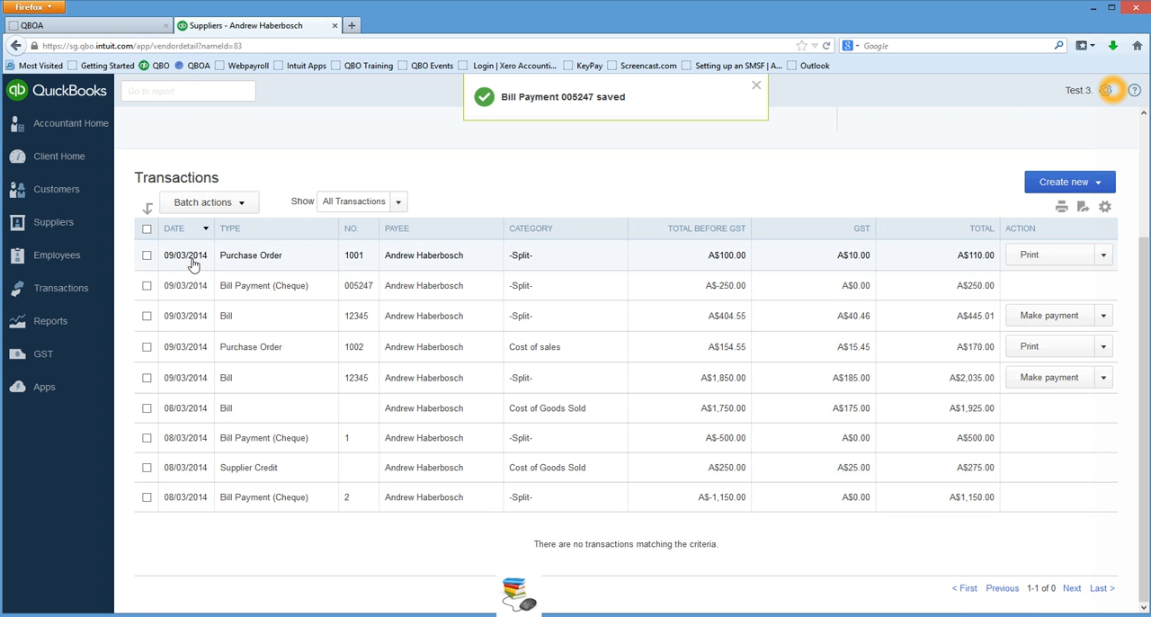
Return to the suppliers list and start a new payment for the AH Fuses supplier.
left_click(57, 232)
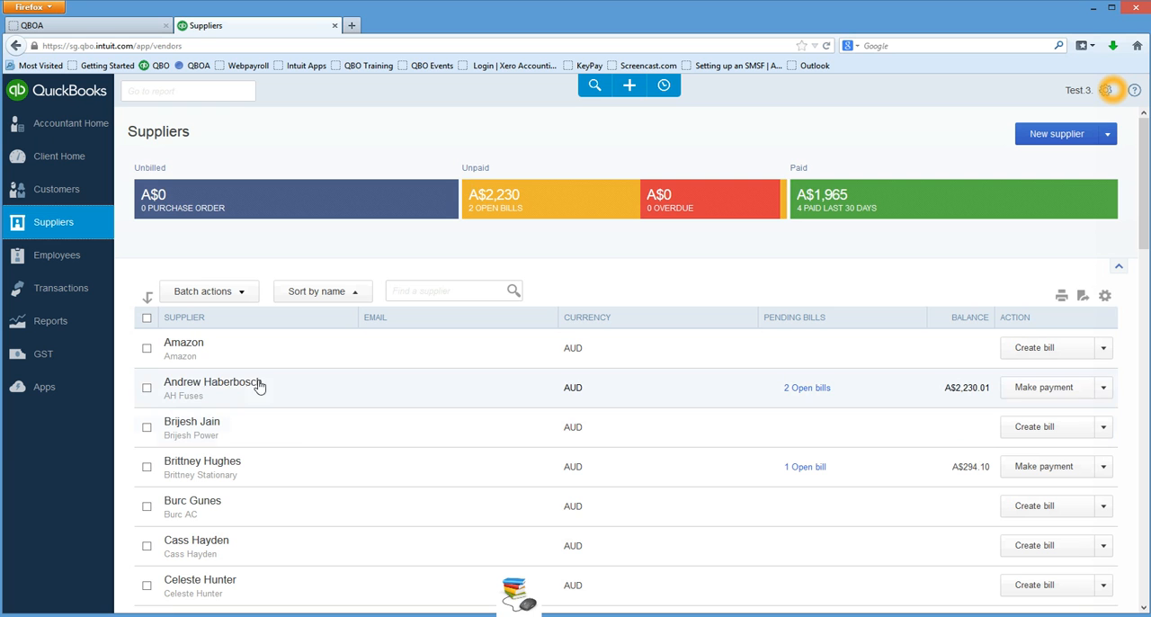
left_click(1104, 394)
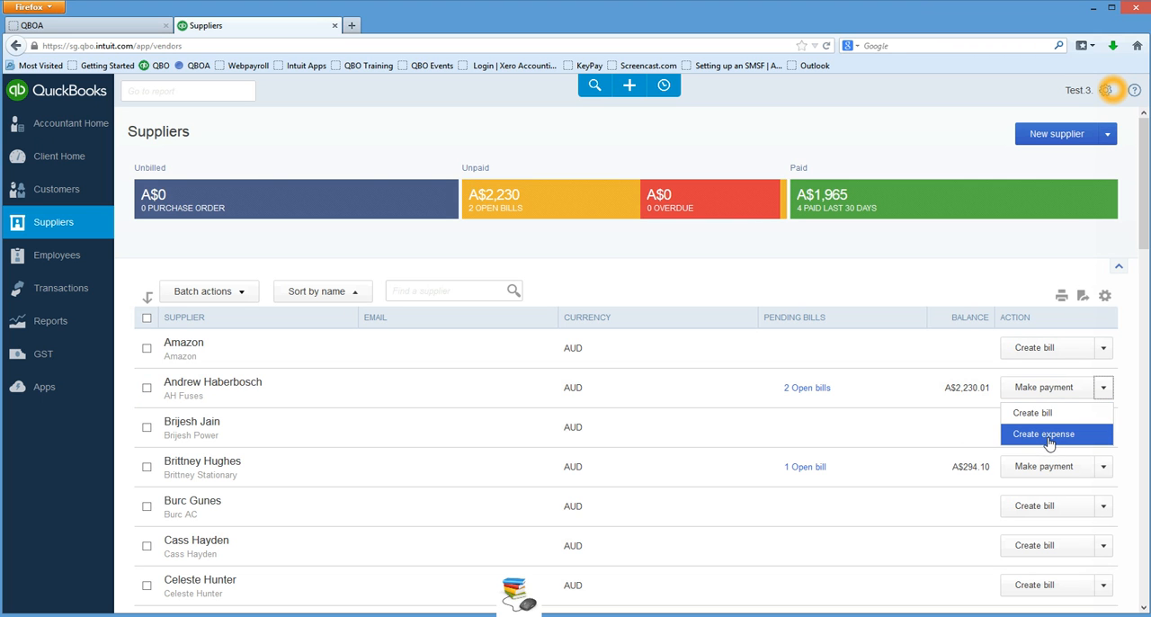
left_click(1044, 392)
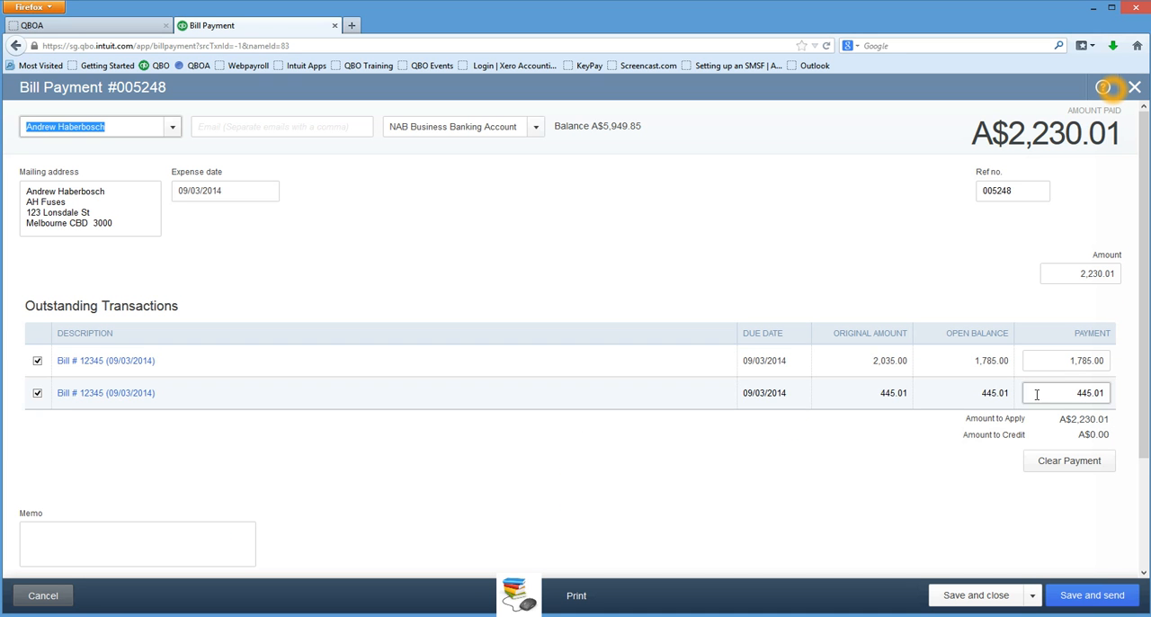
Set the payment to 100 on each of the two outstanding bills, 2,035.00 and 445.01.
left_click(1057, 360)
left_click(1058, 359)
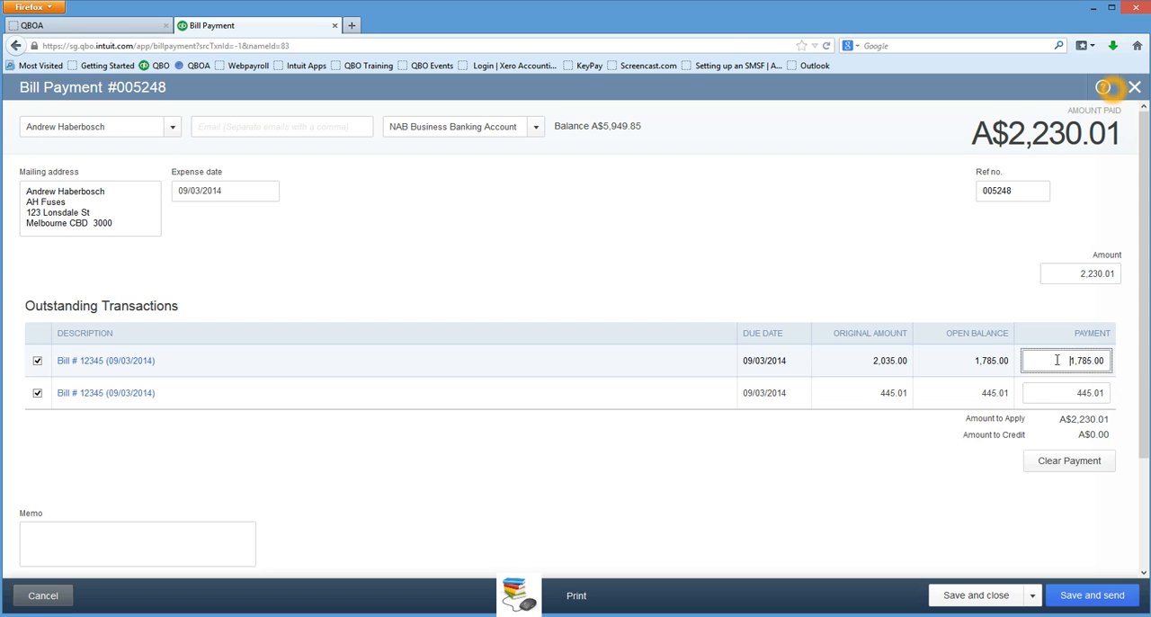
left_click_drag(1058, 359, 1132, 370)
type("100")
left_click(1071, 392)
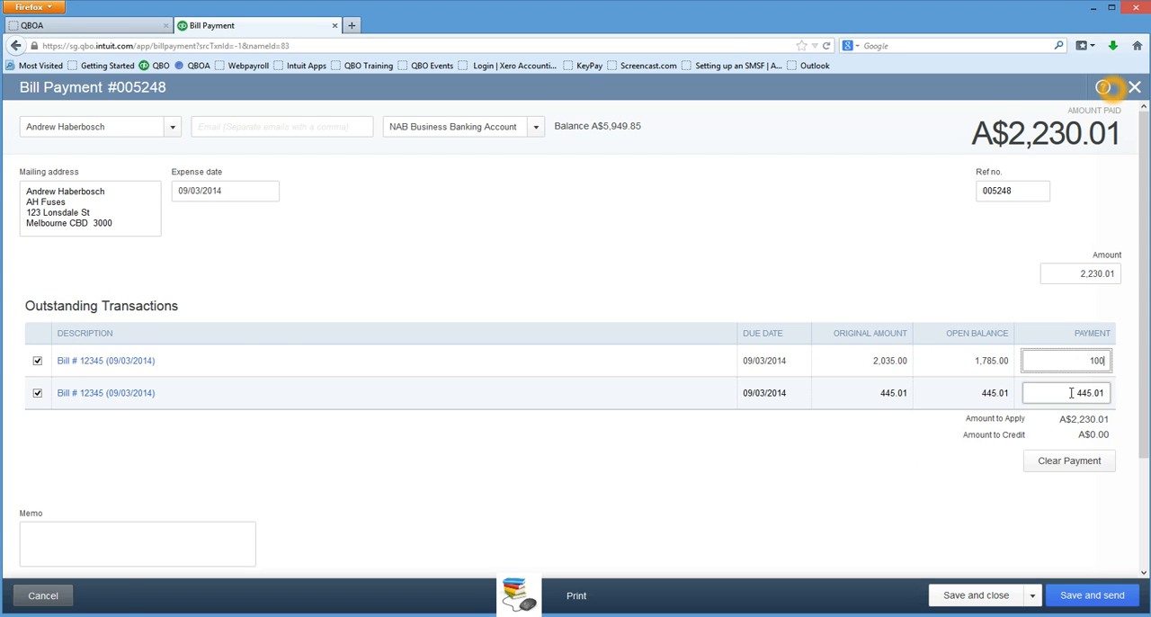
left_click_drag(1071, 392, 1108, 393)
type("100")
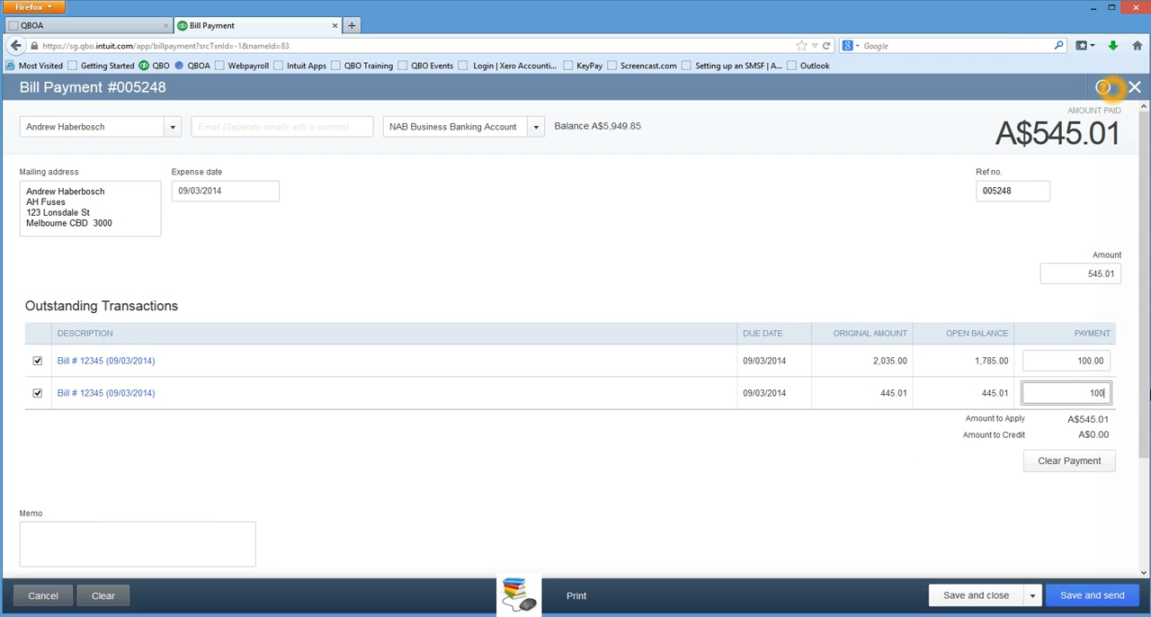
left_click(885, 552)
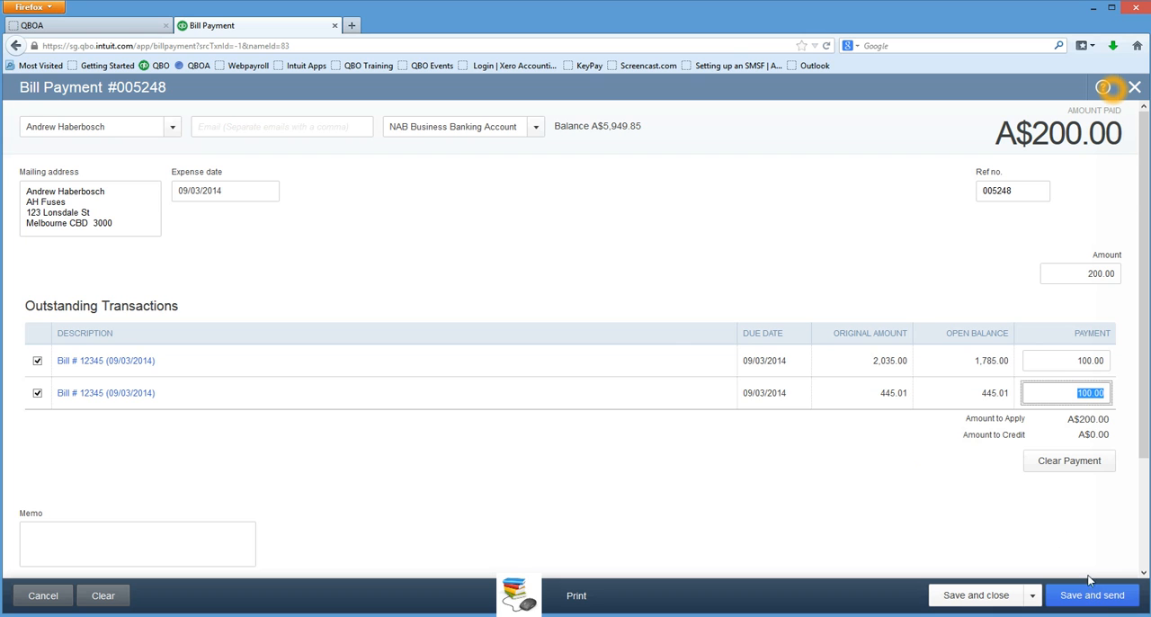
Enter the supplier's e-mail address on the bill payment, then save it and prepare it for sending.
left_click(212, 126)
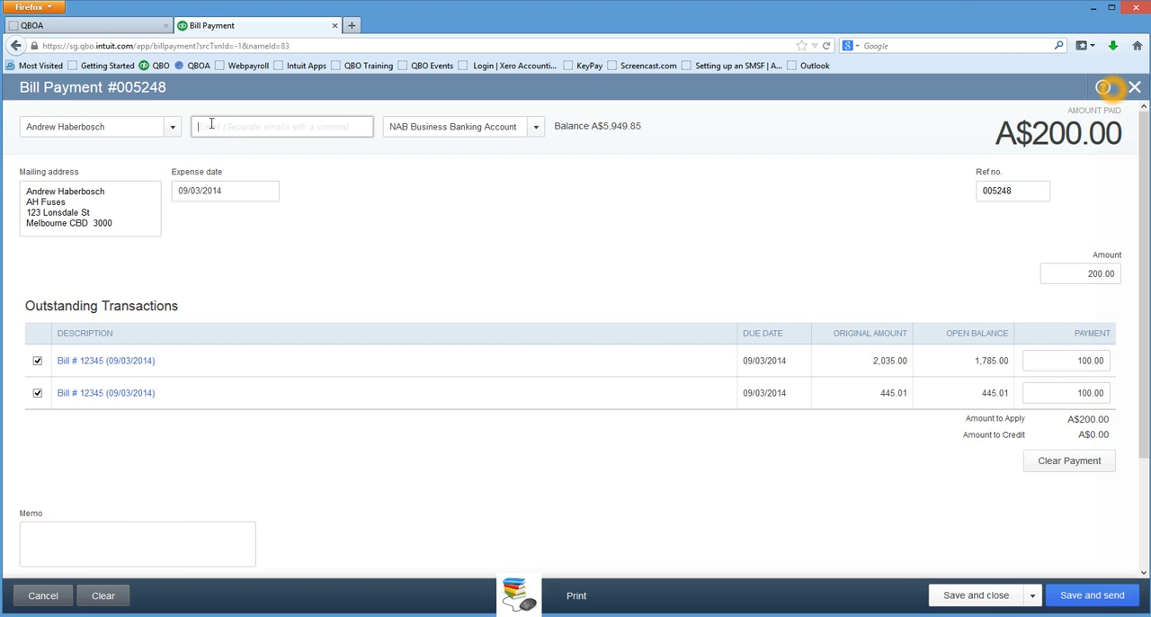
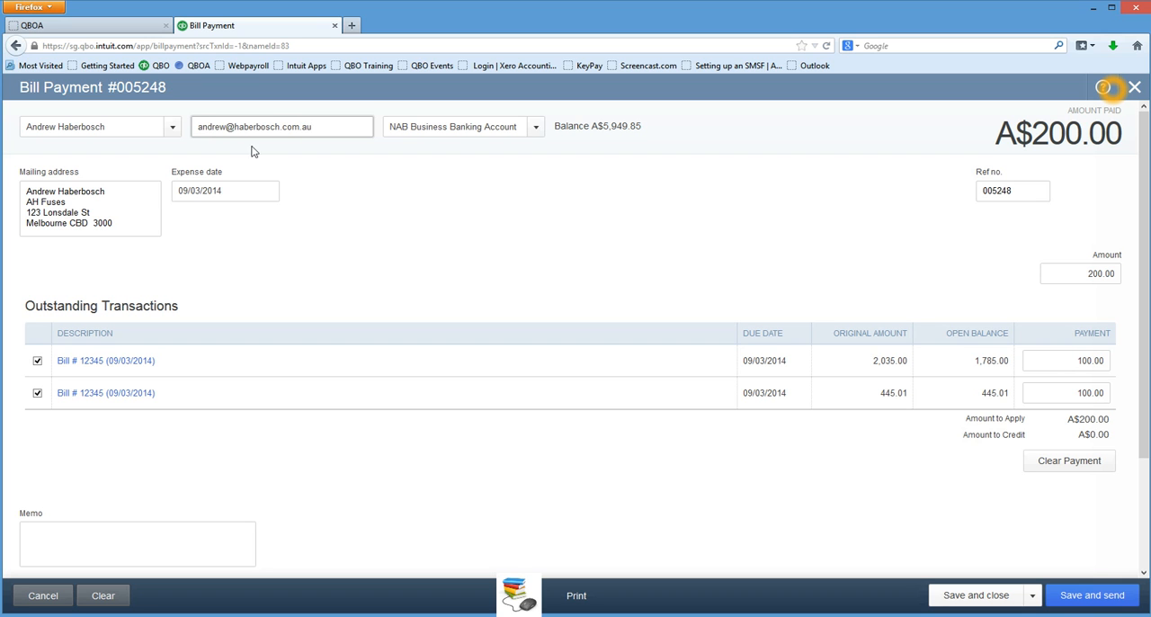
left_click(1064, 594)
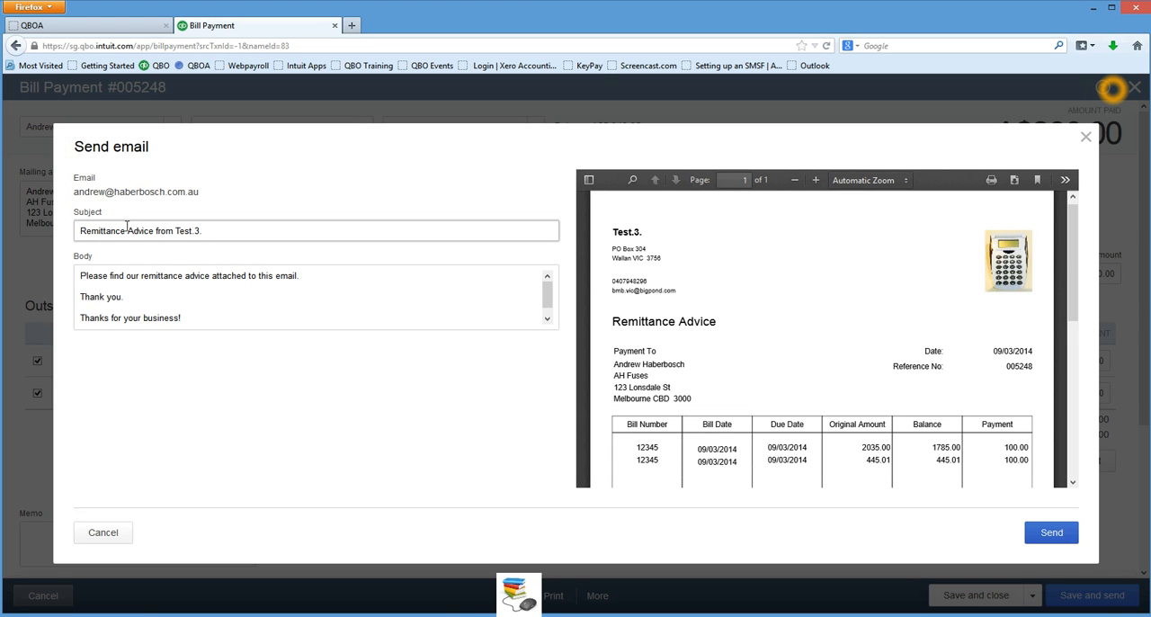
Replace the e-mail subject with "Remittance For March Invoices".
left_click_drag(107, 236, 72, 234)
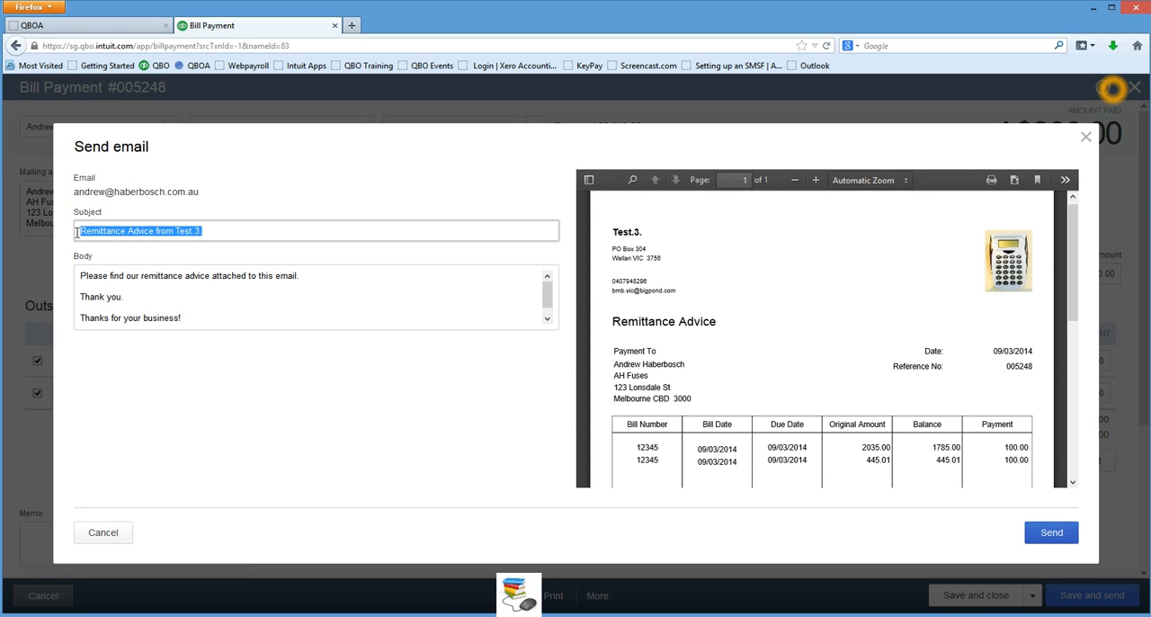
type("Rem")
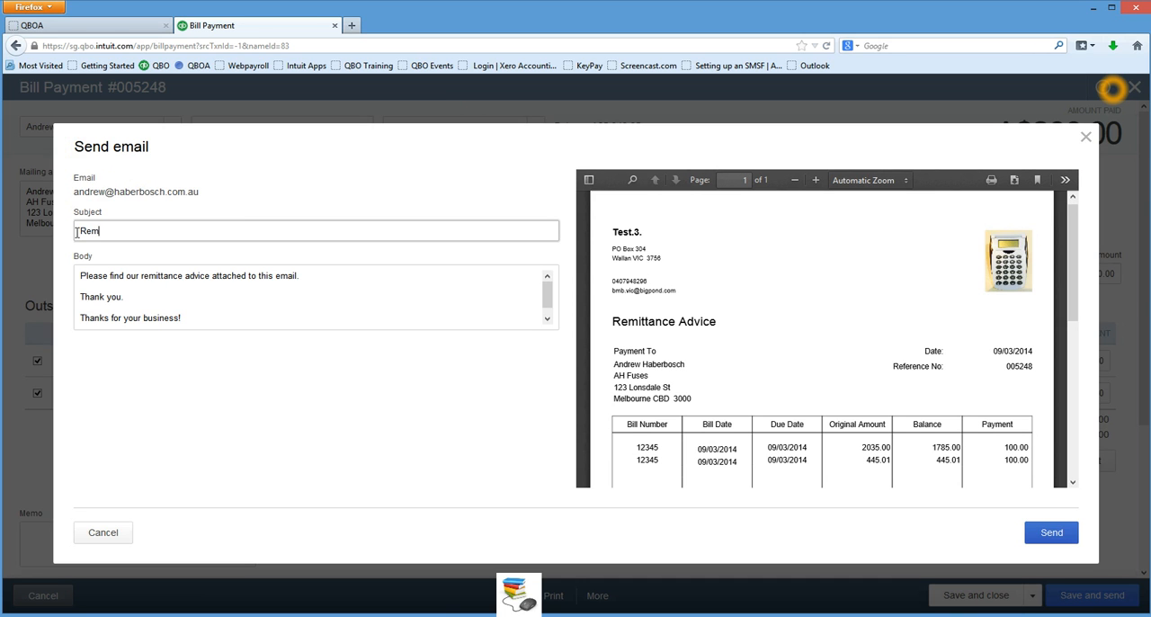
type("ittance For March Invoices")
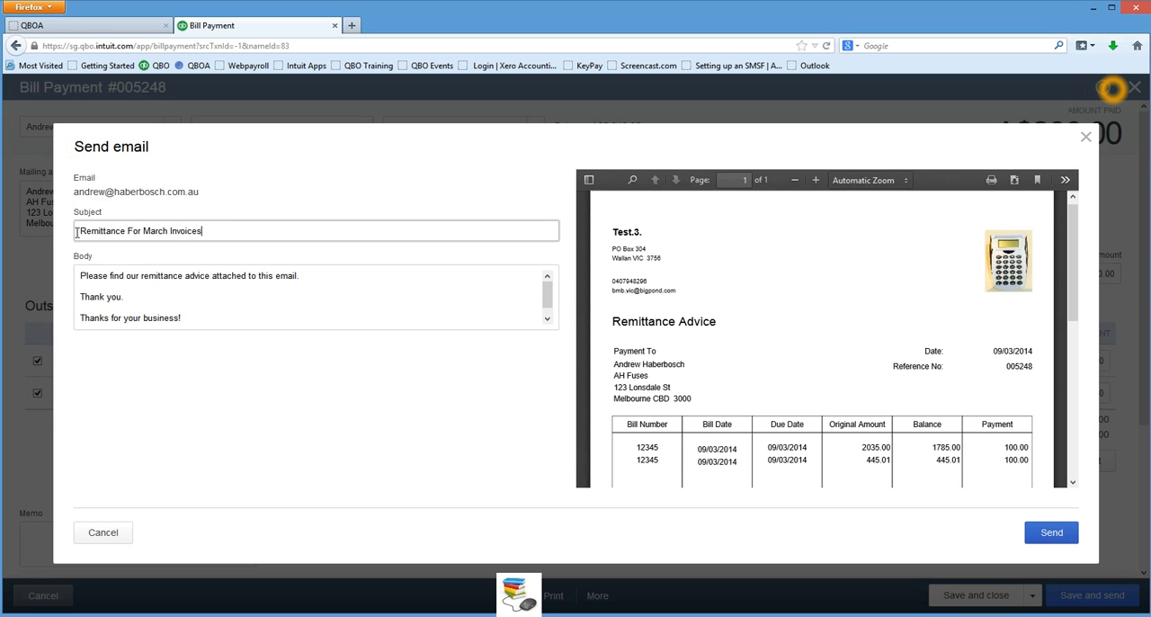
Review the message body and the remittance advice preview, then send the e-mail.
left_click_drag(198, 321, 54, 267)
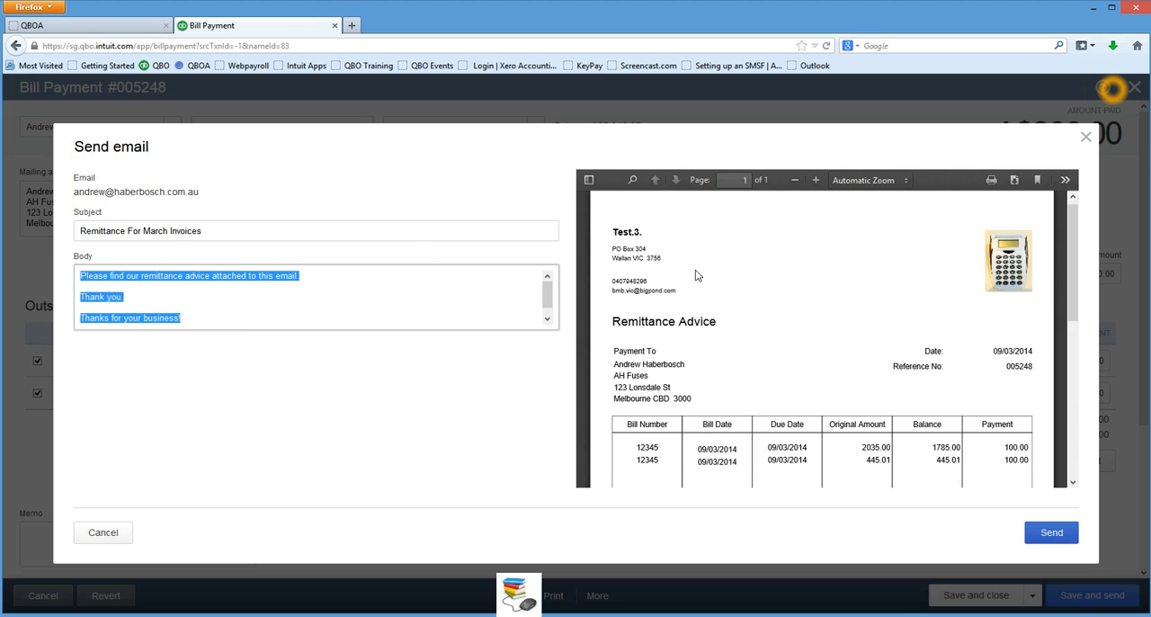
scroll(895, 291, "down", 2)
scroll(896, 292, "down", 5)
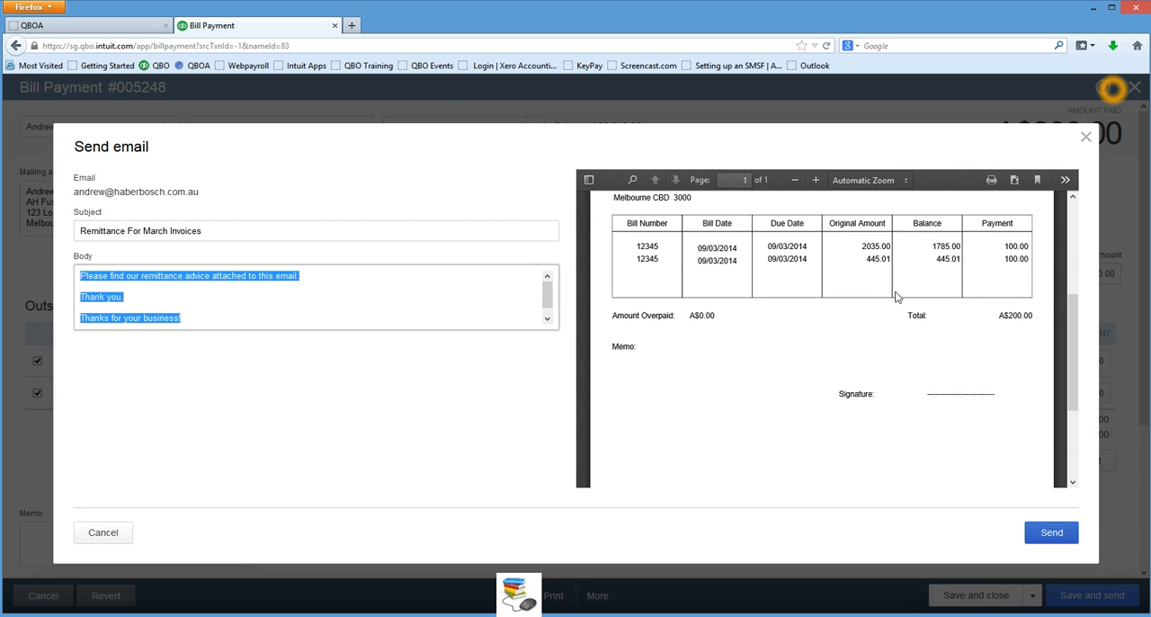
left_click(1062, 535)
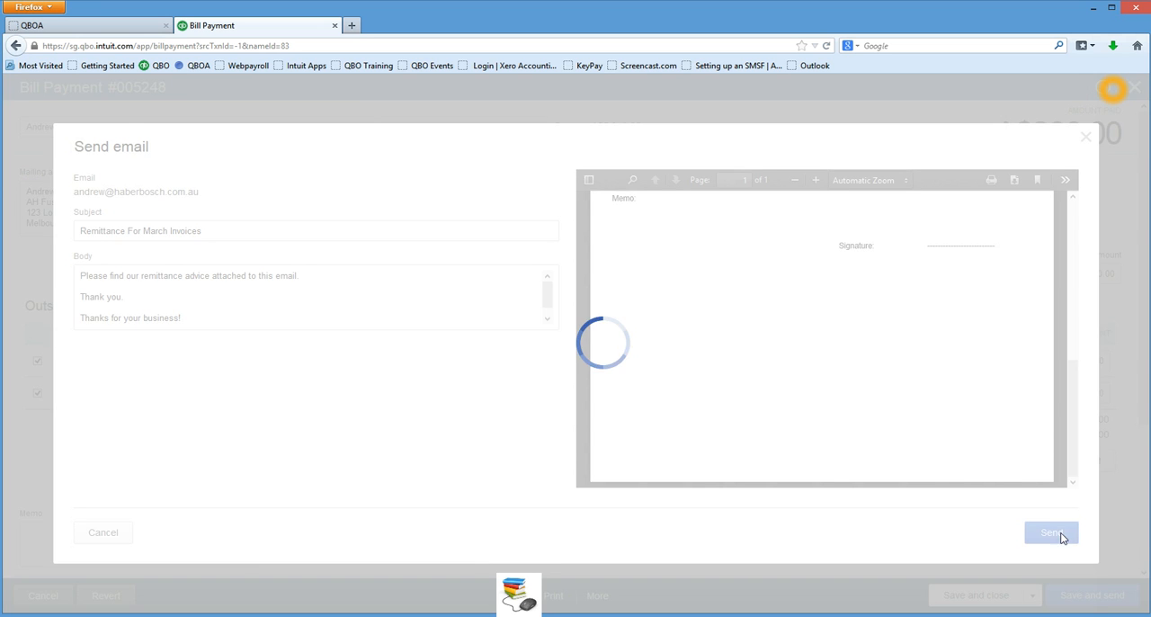